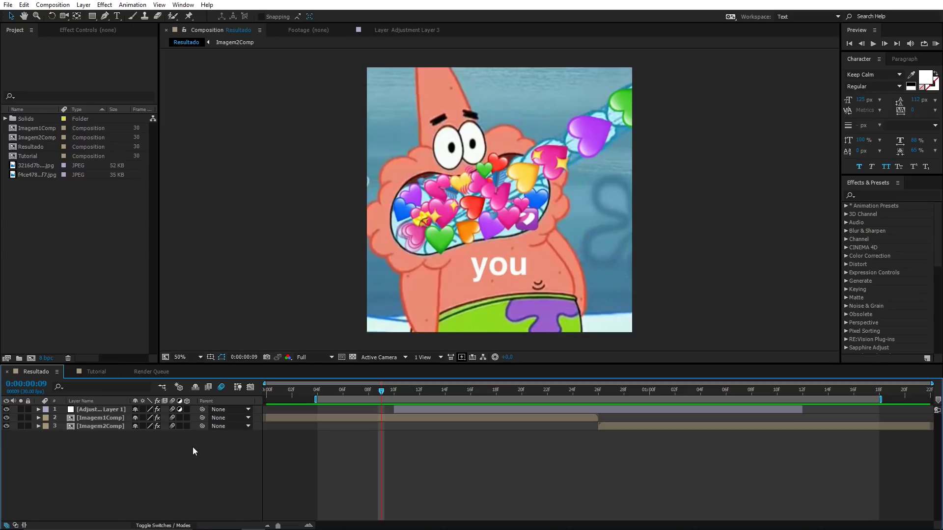
# Step: Preview Resultado, then delete Adjustment Layer 3 from the Tutorial comp and preview it
pyautogui.press('space')
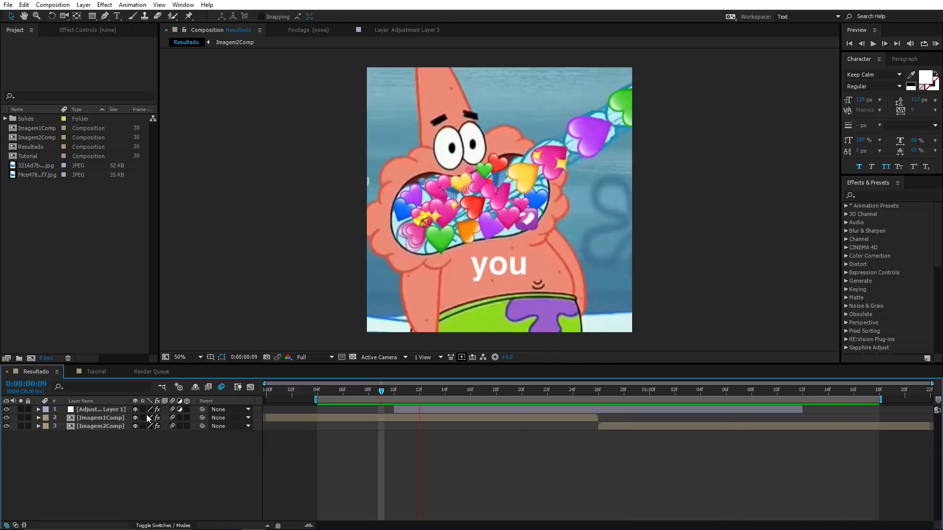
pyautogui.click(90, 373)
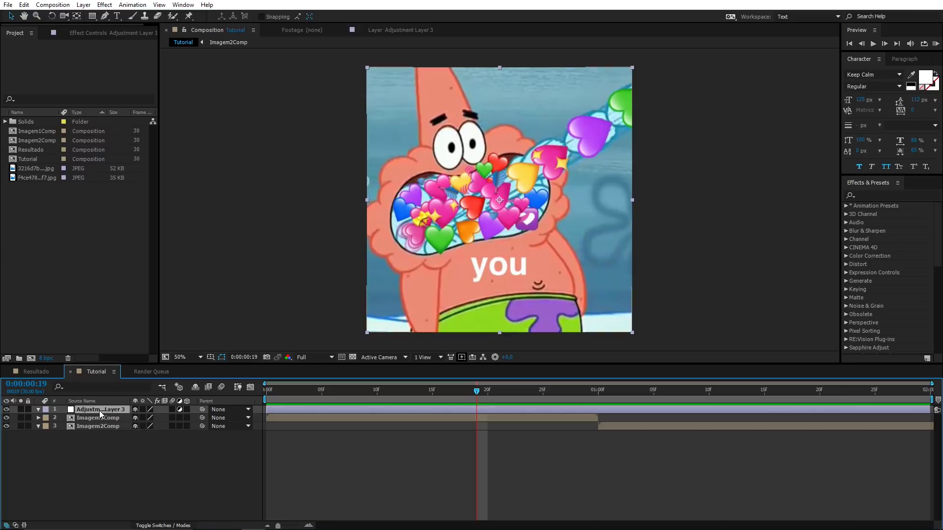
pyautogui.press('Delete')
pyautogui.press('space')
# Step: Add a new adjustment layer with the current time at 1 second
pyautogui.click(594, 388)
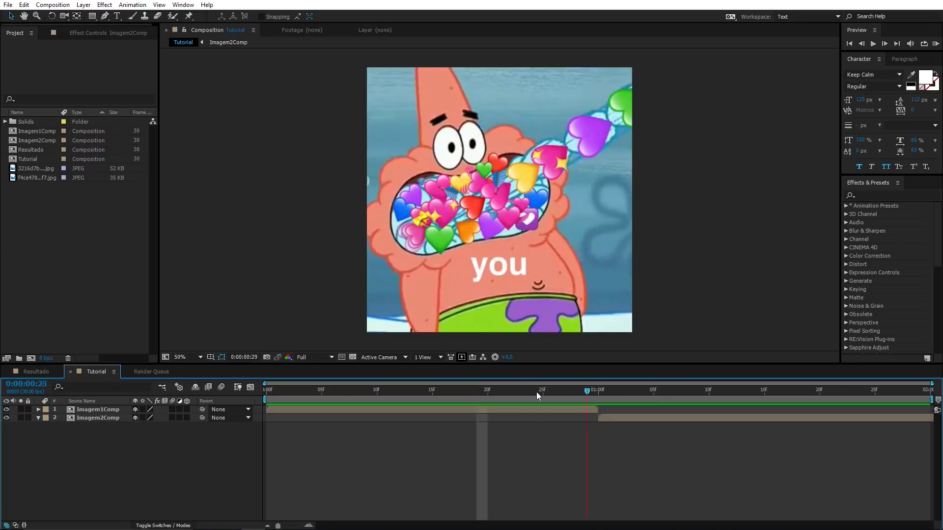
pyautogui.click(598, 401)
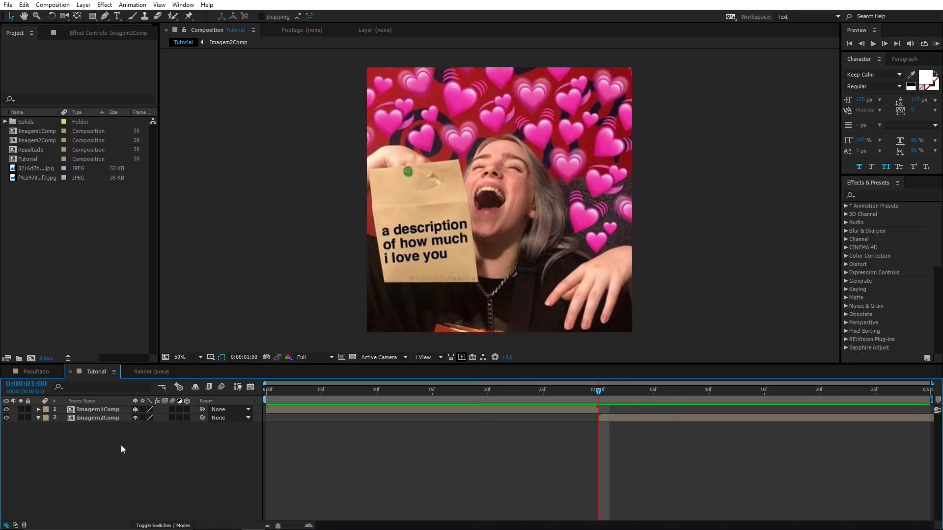
pyautogui.rightClick(86, 464)
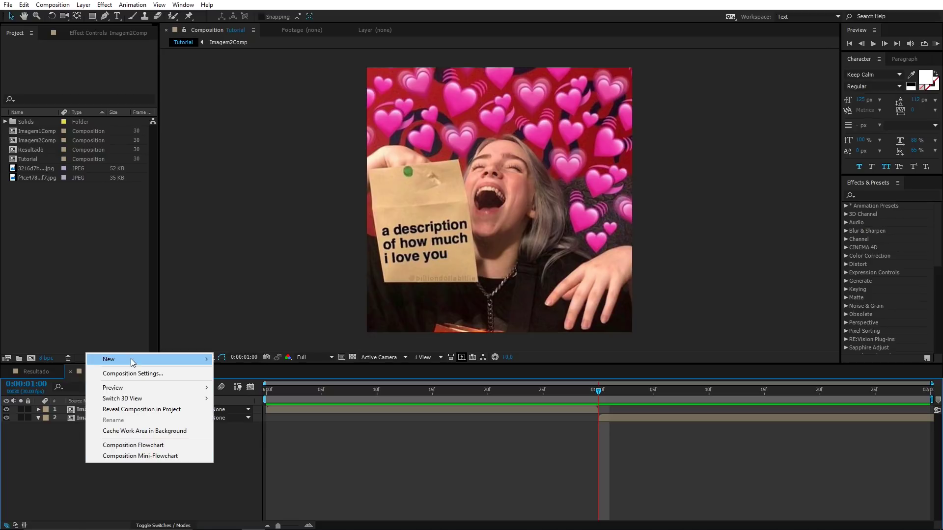
pyautogui.moveTo(131, 358)
pyautogui.click(268, 438)
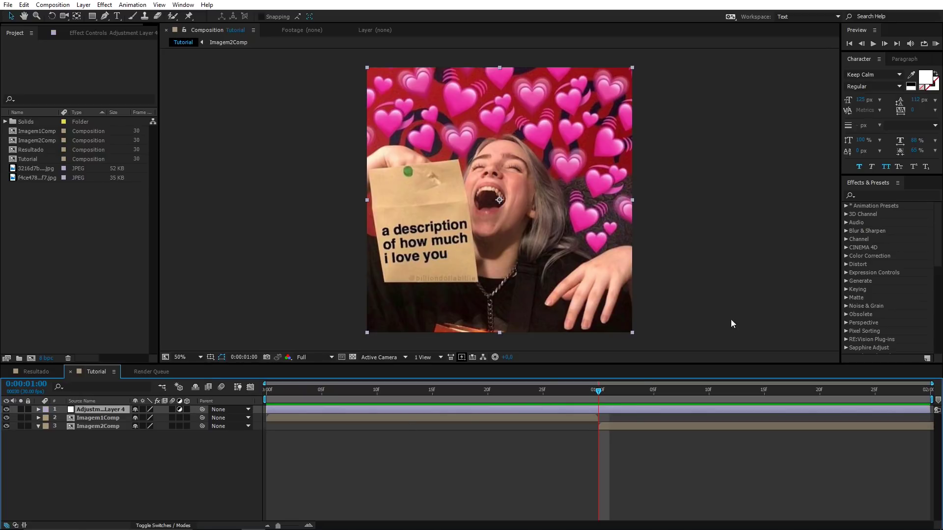
# Step: Apply the Distort > Warp effect, found by searching 'warp', to the new adjustment layer
pyautogui.click(867, 195)
pyautogui.write('warp')
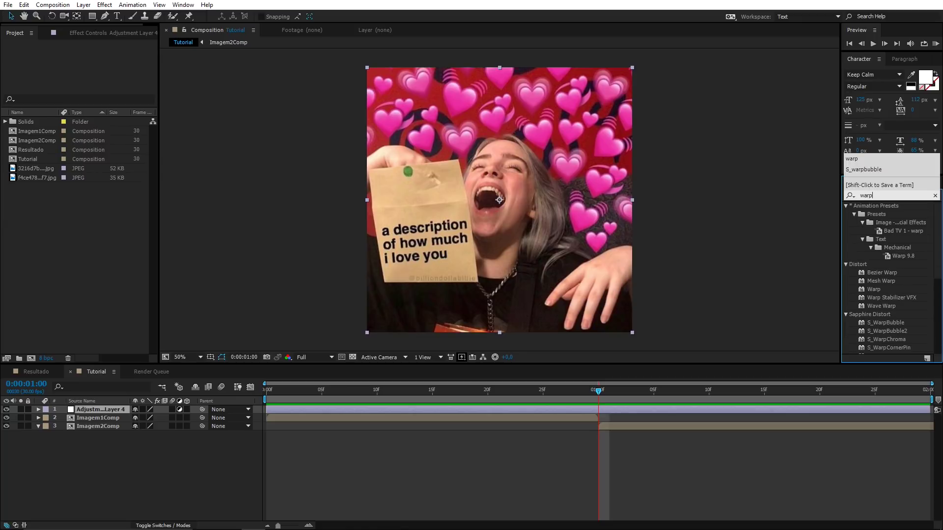
pyautogui.click(872, 289)
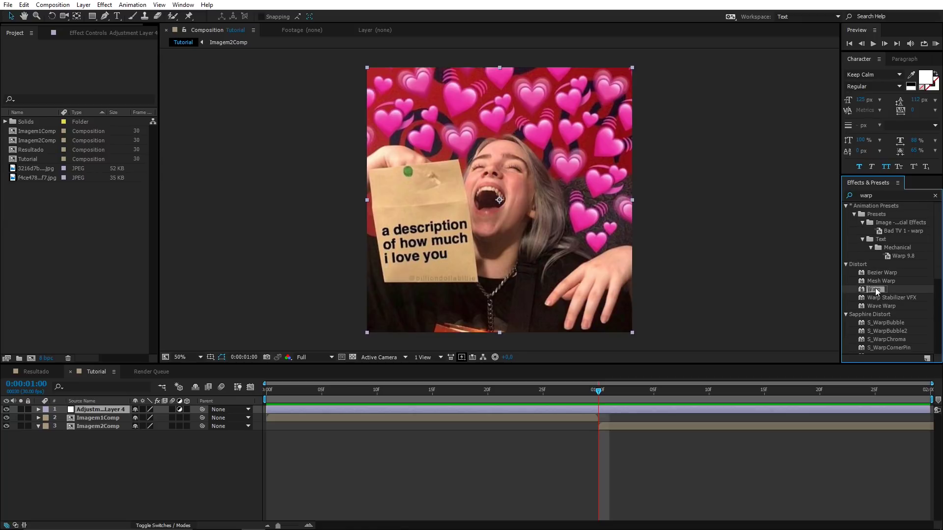
pyautogui.moveTo(860, 261); pyautogui.dragTo(858, 264)
pyautogui.moveTo(622, 368); pyautogui.dragTo(602, 406)
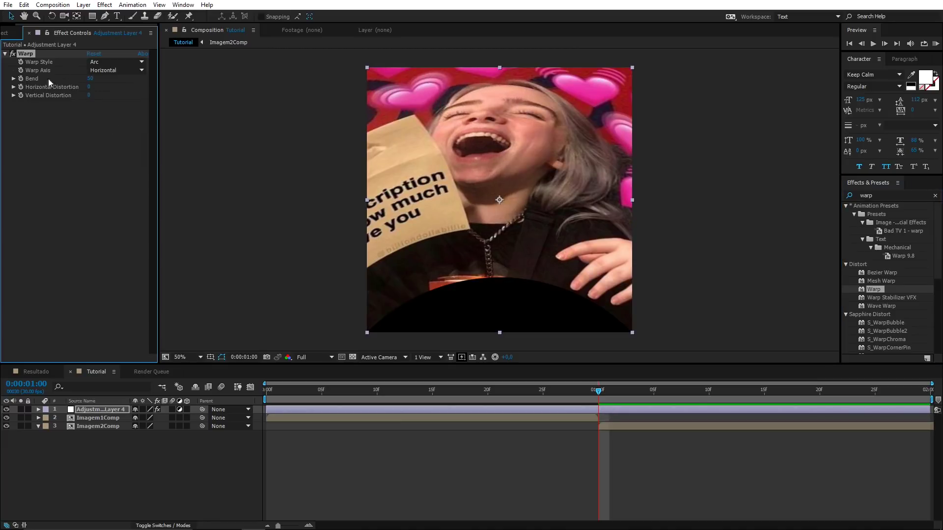
# Step: Set Warp to FishEye style with Bend -100 and keyframe Bend at 1 second
pyautogui.click(91, 78)
pyautogui.write('-10')
pyautogui.press('Return')
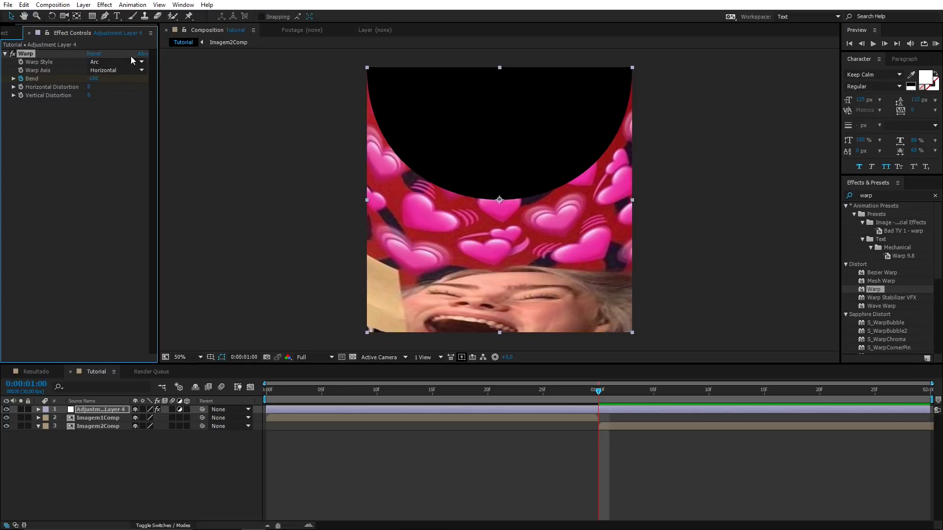
pyautogui.click(133, 64)
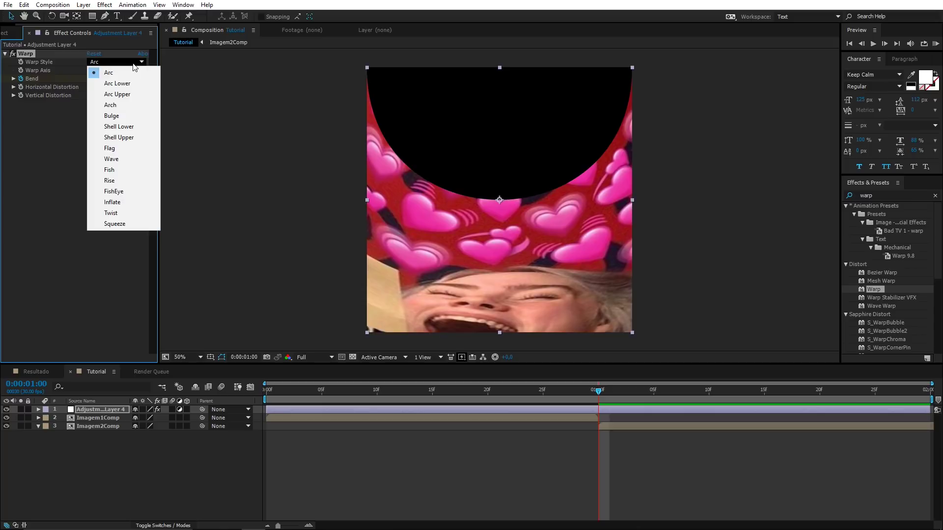
pyautogui.click(119, 194)
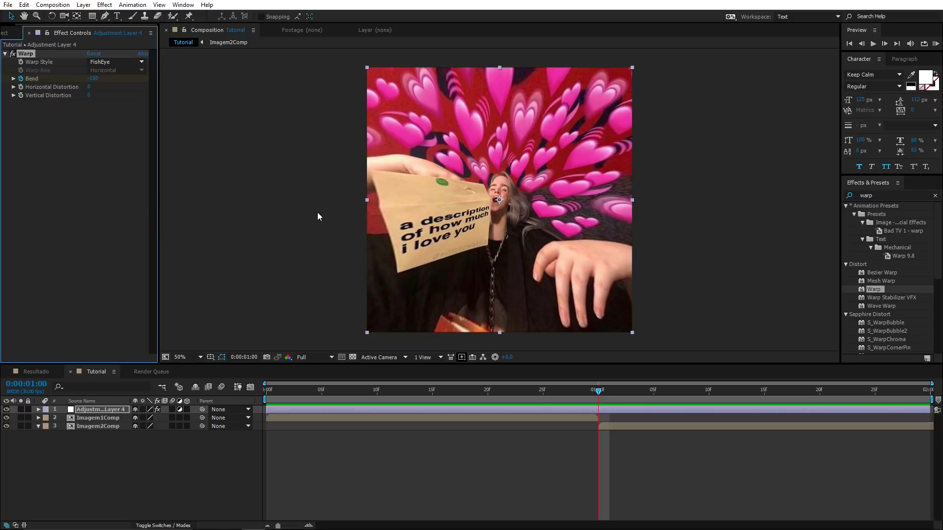
pyautogui.click(598, 408)
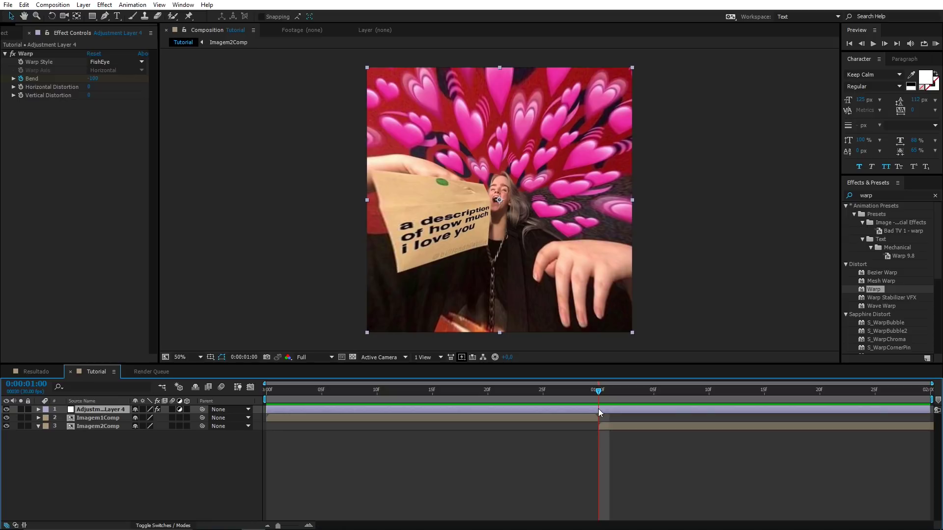
pyautogui.press('u')
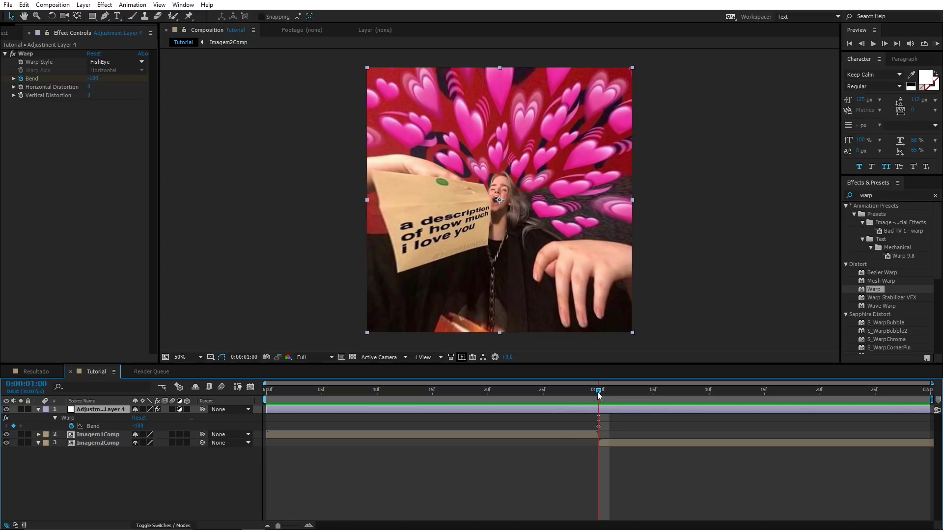
# Step: Add a Bend keyframe of 0 at 01:15
pyautogui.moveTo(597, 390)
pyautogui.mouseDown()
pyautogui.moveTo(433, 389)
pyautogui.moveTo(613, 391)
pyautogui.mouseUp()
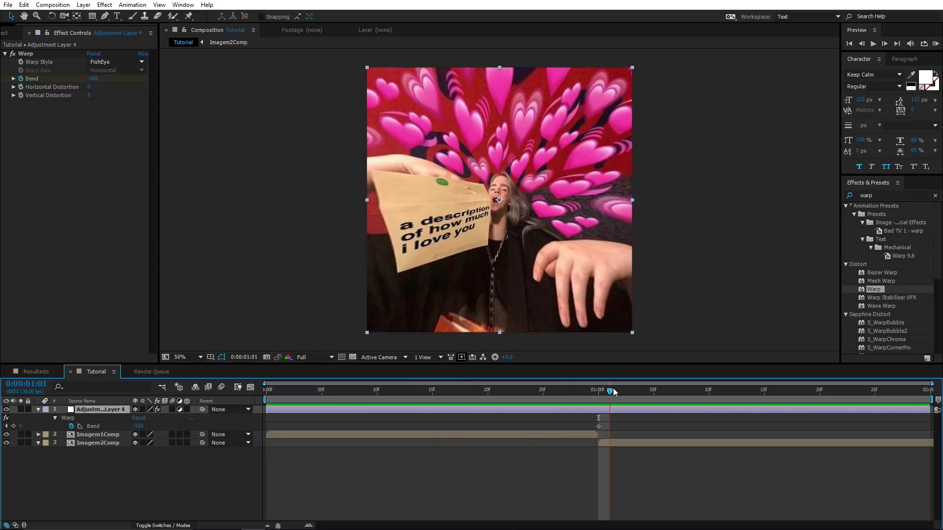
pyautogui.click(765, 391)
pyautogui.click(14, 426)
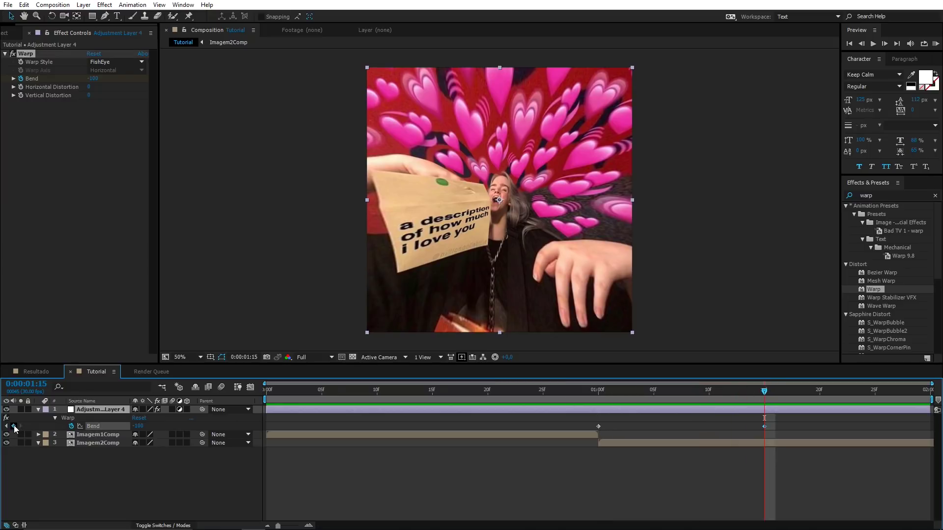
pyautogui.click(138, 426)
pyautogui.write('0')
pyautogui.press('Return')
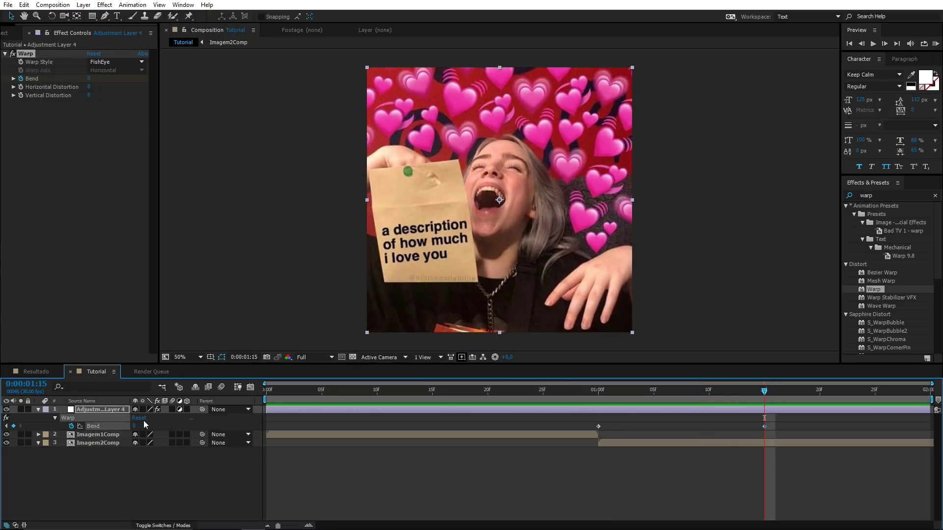
# Step: Add a Bend keyframe of 0 before 1 second and scrub through the warp transition
pyautogui.click(488, 389)
pyautogui.click(138, 426)
pyautogui.write('00')
pyautogui.press('Return')
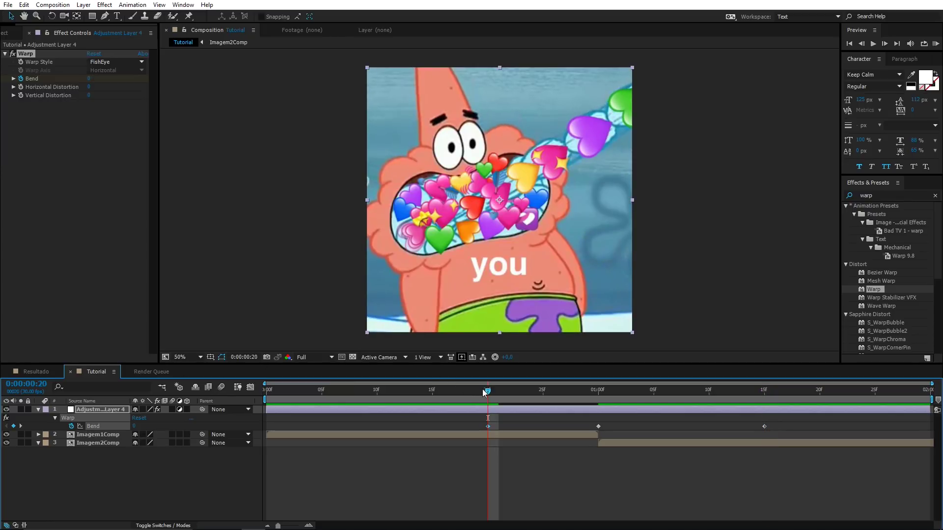
pyautogui.moveTo(487, 391)
pyautogui.mouseDown()
pyautogui.moveTo(760, 400)
pyautogui.moveTo(476, 400)
pyautogui.moveTo(434, 426)
pyautogui.moveTo(717, 398)
pyautogui.moveTo(598, 392)
pyautogui.mouseUp()
# Step: Keyframe Imagem2Comp's Scale at 50% at 1 second
pyautogui.click(607, 441)
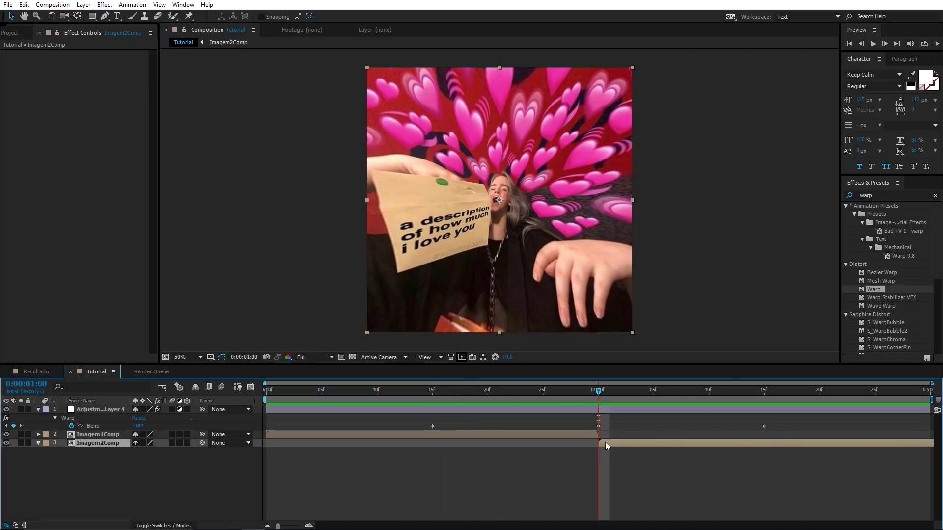
pyautogui.press('s')
pyautogui.click(62, 451)
pyautogui.click(155, 451)
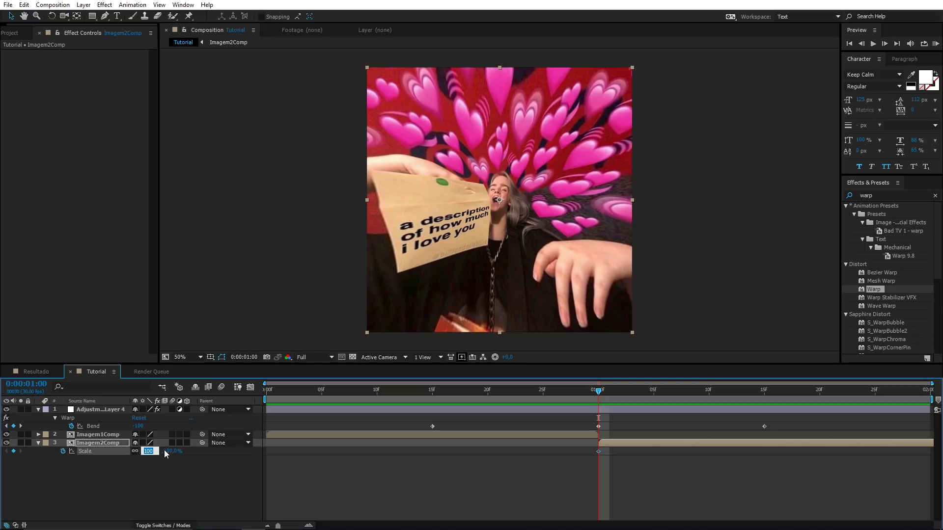
pyautogui.write('50')
pyautogui.press('Return')
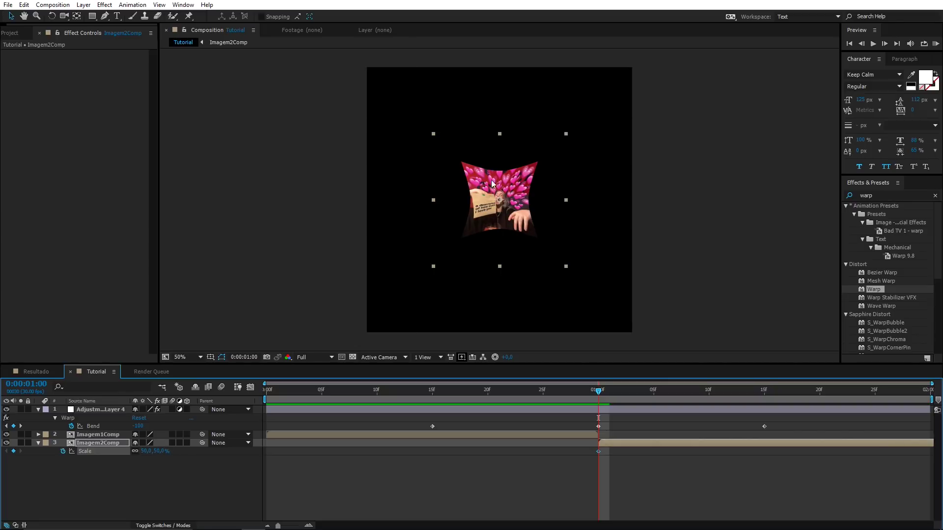
# Step: Add a Scale keyframe of 100% at 01:15
pyautogui.moveTo(598, 413); pyautogui.dragTo(765, 432)
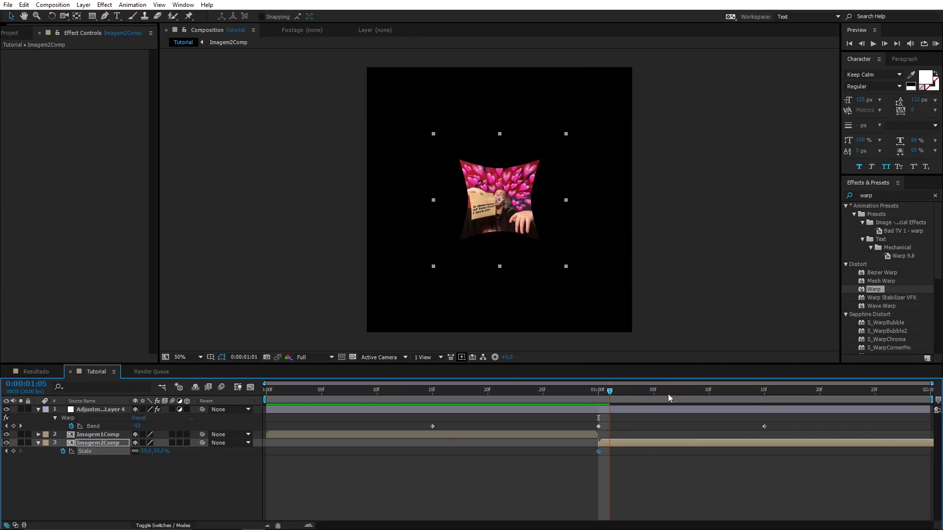
pyautogui.moveTo(765, 430)
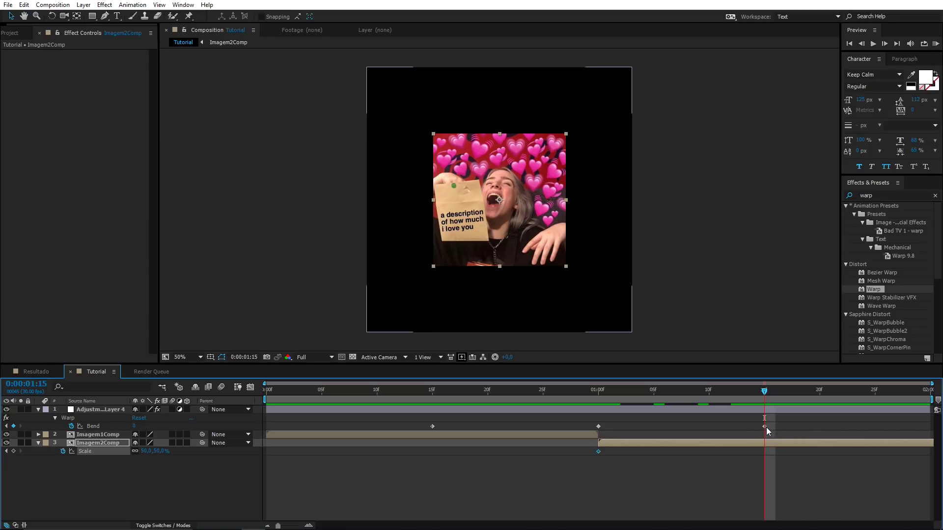
pyautogui.click(156, 451)
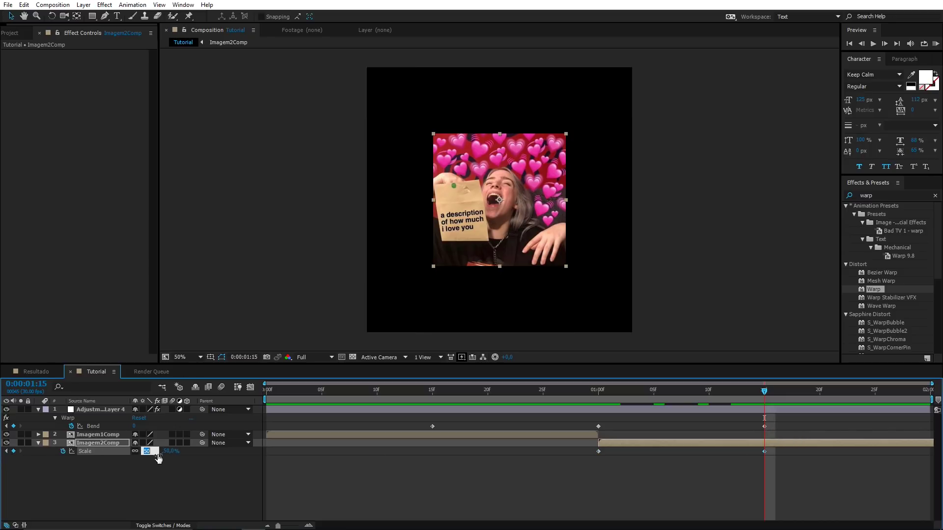
pyautogui.write('100')
pyautogui.press('Return')
# Step: Scrub and preview the scaling transition, then select the old effects search term
pyautogui.click(601, 390)
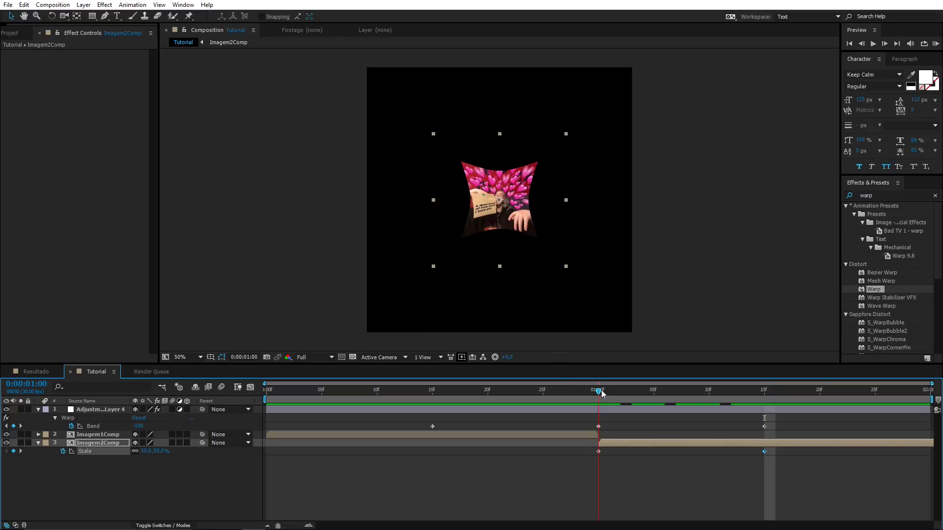
pyautogui.moveTo(597, 391); pyautogui.dragTo(764, 406)
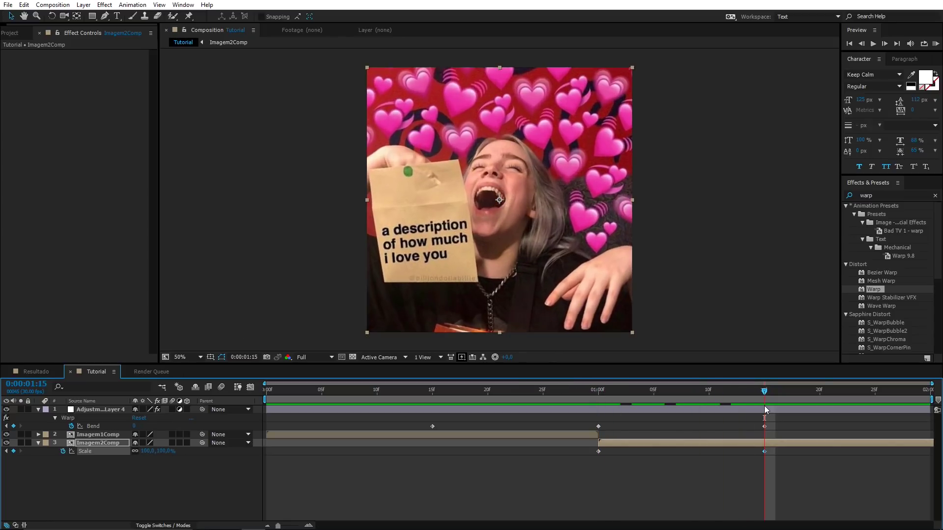
pyautogui.press('space')
pyautogui.click(619, 393)
pyautogui.moveTo(613, 395); pyautogui.dragTo(609, 396)
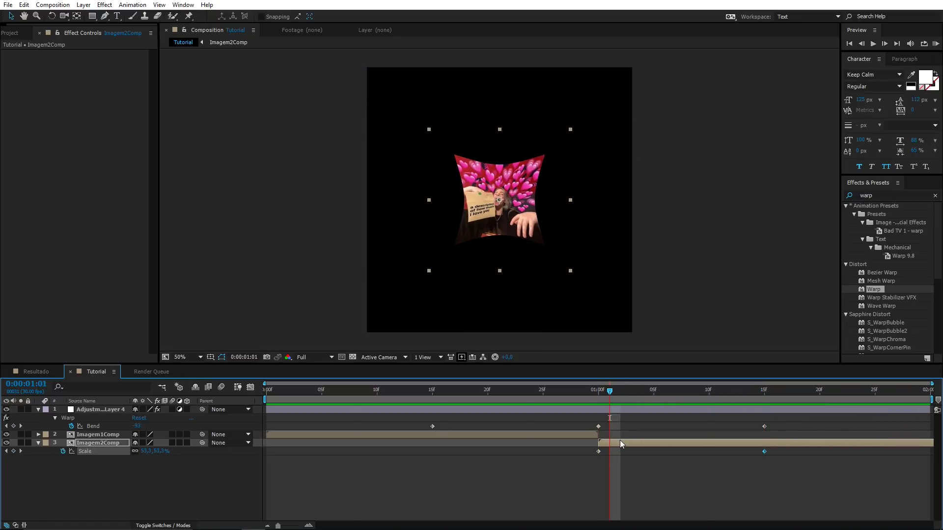
pyautogui.click(879, 195)
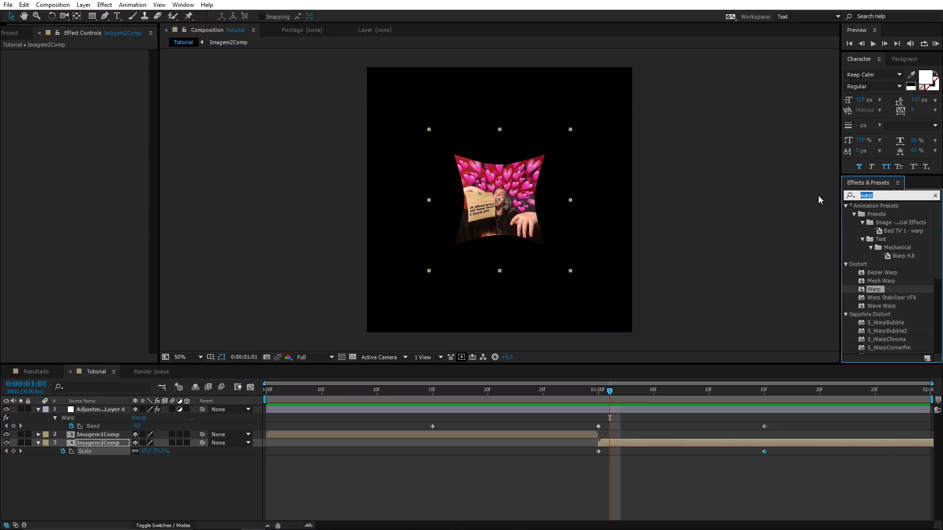
# Step: Apply Motion Tile to Imagem2Comp with Output Width and Height 300 and Mirror Edges on
pyautogui.write('motion')
pyautogui.moveTo(874, 315); pyautogui.dragTo(629, 441)
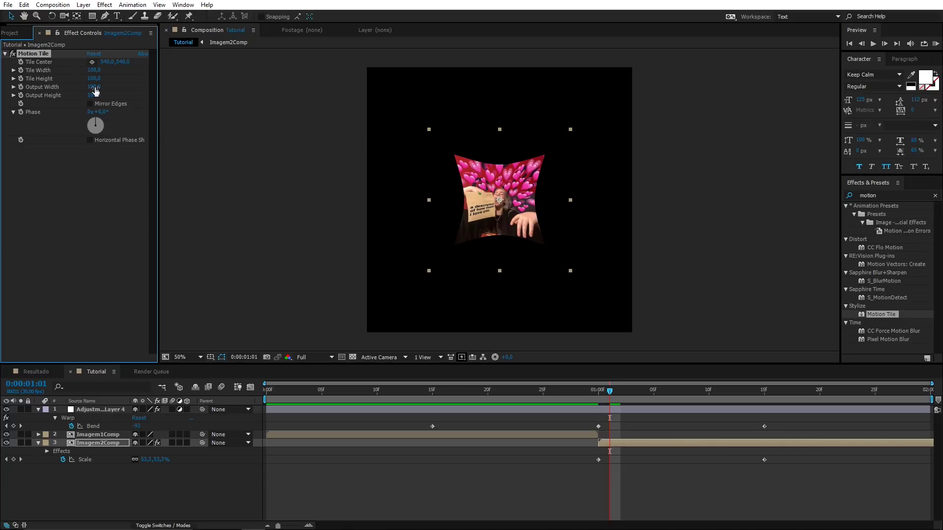
pyautogui.write('300')
pyautogui.press('Return')
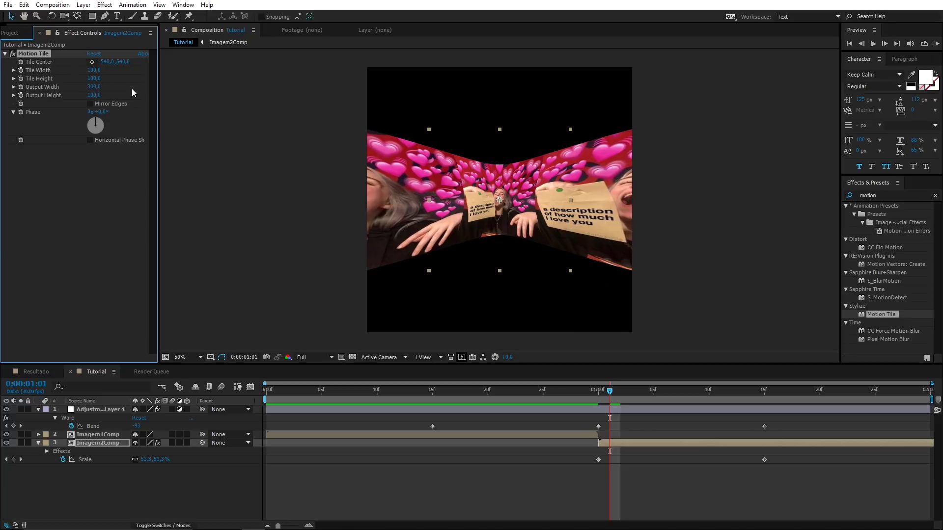
pyautogui.click(94, 95)
pyautogui.write('300')
pyautogui.press('Return')
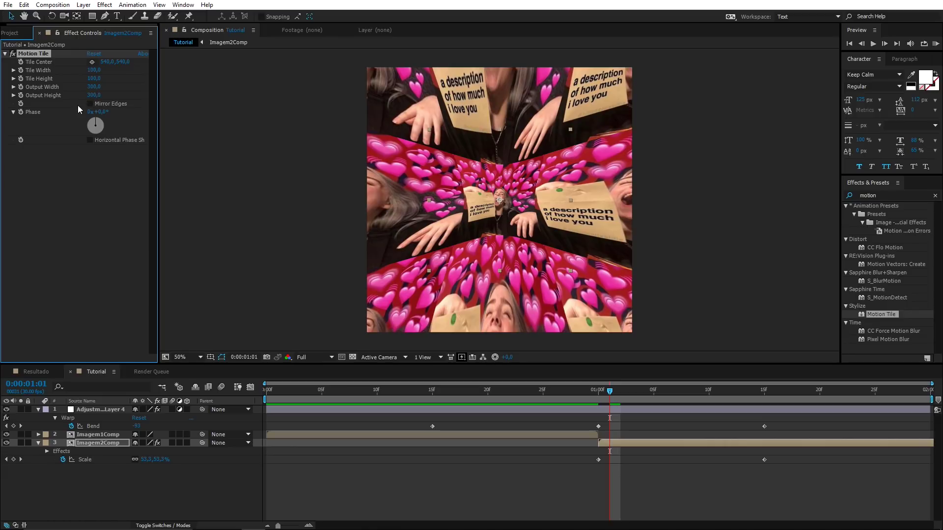
pyautogui.click(89, 104)
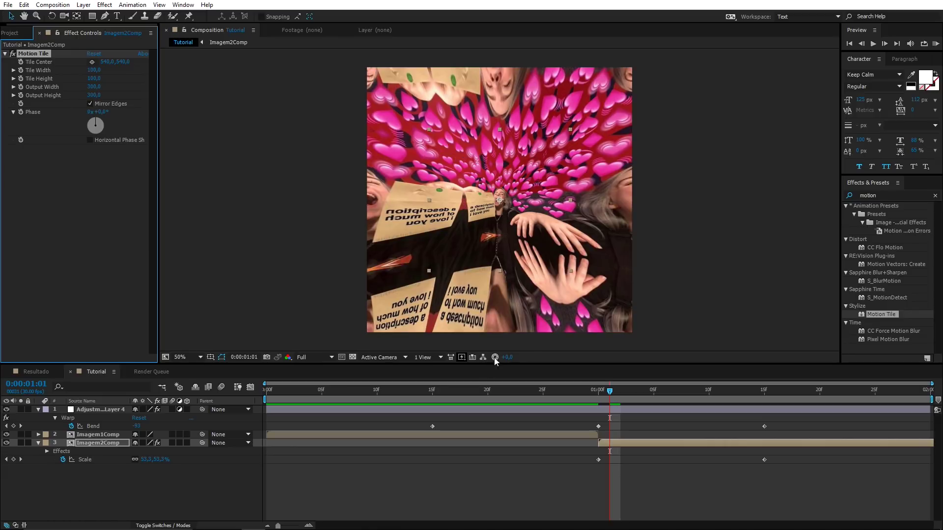
pyautogui.moveTo(533, 391)
pyautogui.mouseDown()
pyautogui.moveTo(777, 397)
pyautogui.moveTo(744, 400)
pyautogui.moveTo(779, 427)
pyautogui.mouseUp()
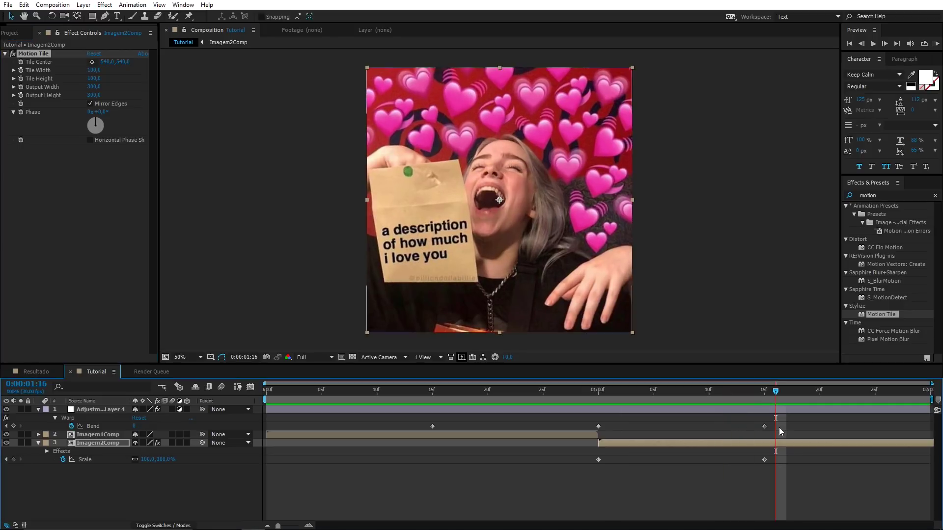
# Step: Apply Easy Ease to all Bend and Scale keyframes
pyautogui.moveTo(415, 426); pyautogui.dragTo(813, 475)
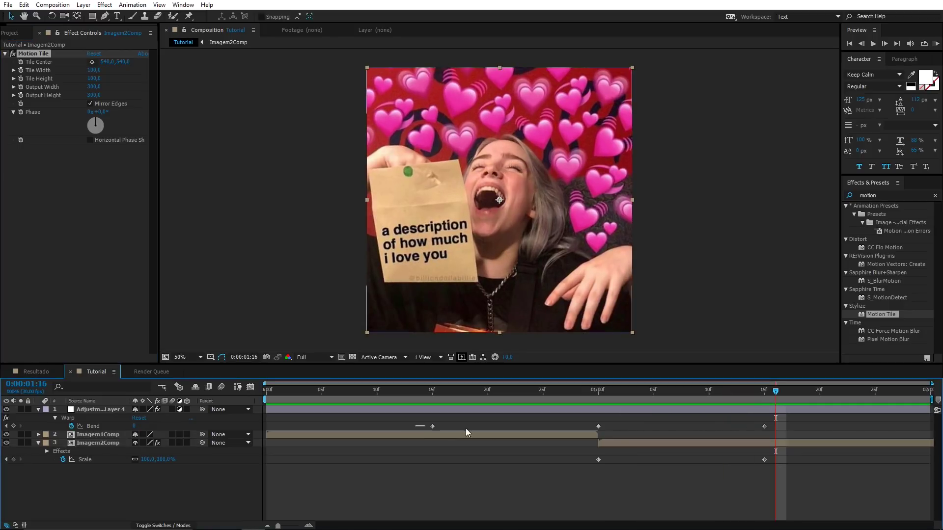
pyautogui.rightClick(597, 459)
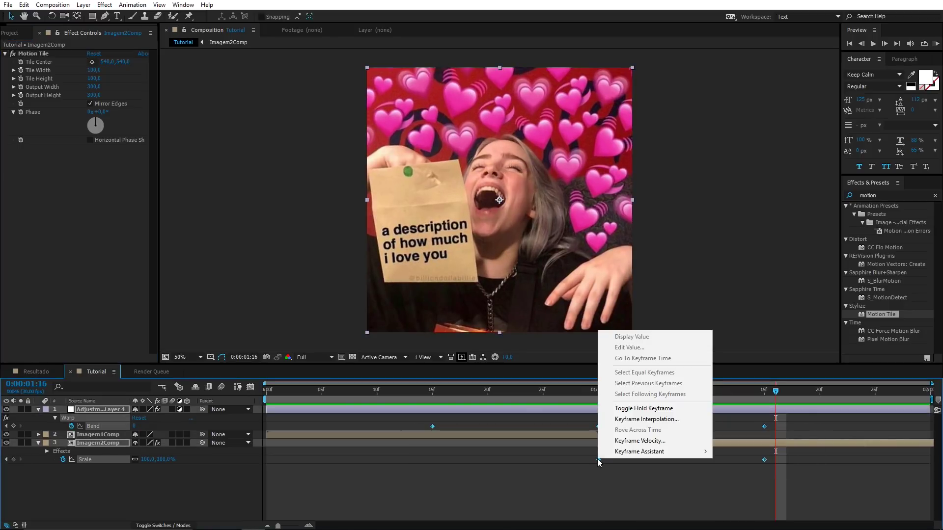
pyautogui.moveTo(634, 452)
pyautogui.click(754, 387)
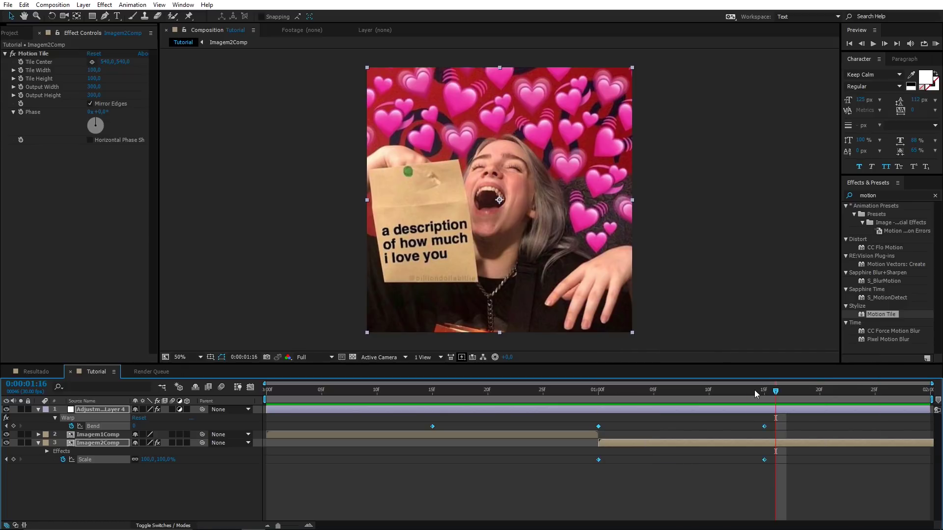
# Step: Show the Bend property's value curve in the Graph Editor
pyautogui.click(424, 476)
pyautogui.click(93, 426)
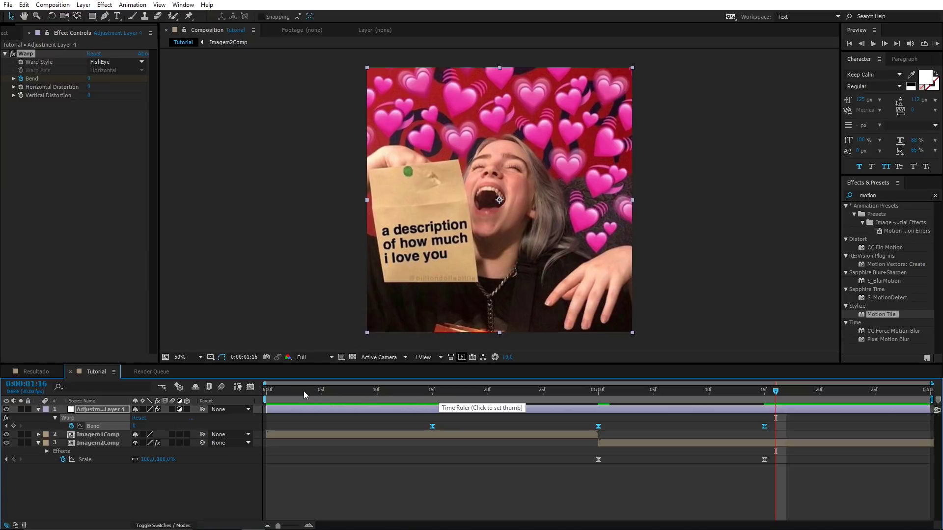
pyautogui.click(252, 388)
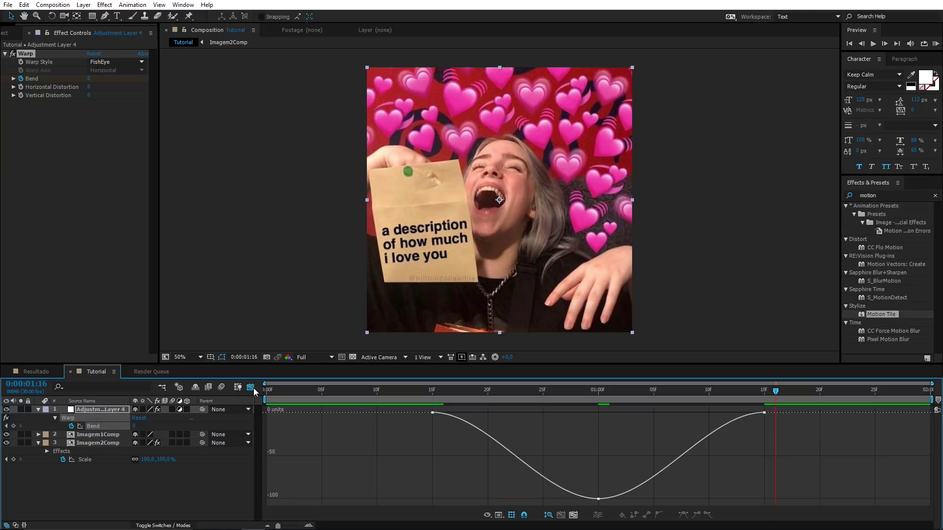
# Step: Apply F9 easing to the first two Bend keyframes in the graph
pyautogui.click(433, 413)
pyautogui.click(499, 515)
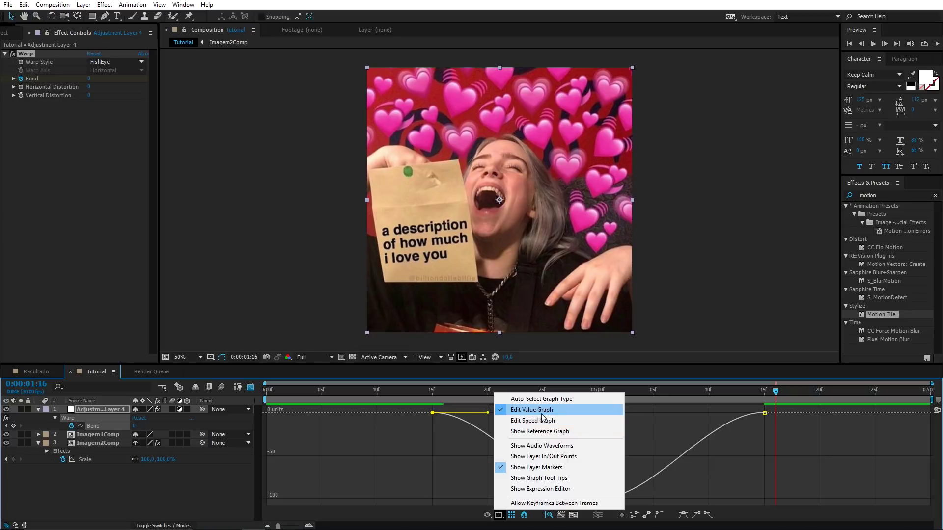
pyautogui.click(443, 435)
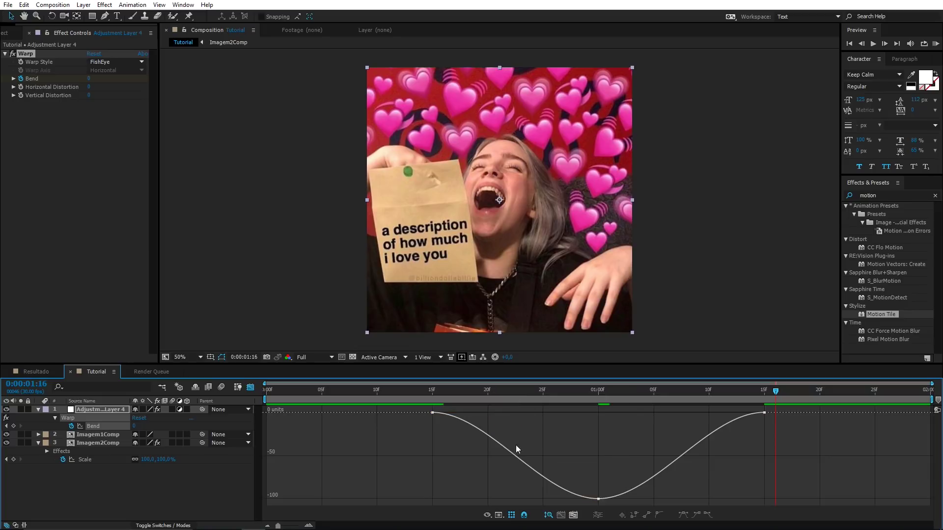
pyautogui.click(516, 446)
pyautogui.moveTo(653, 498); pyautogui.dragTo(600, 460)
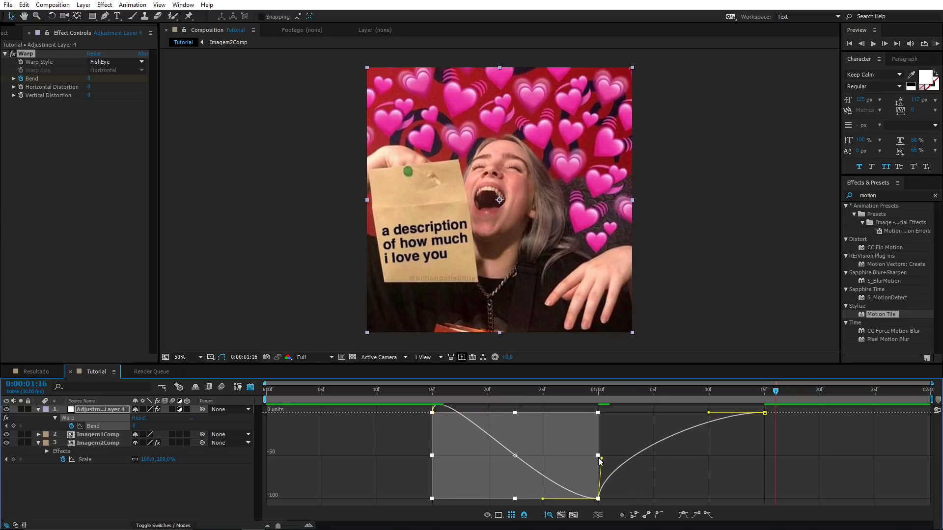
pyautogui.press('F9')
pyautogui.click(577, 486)
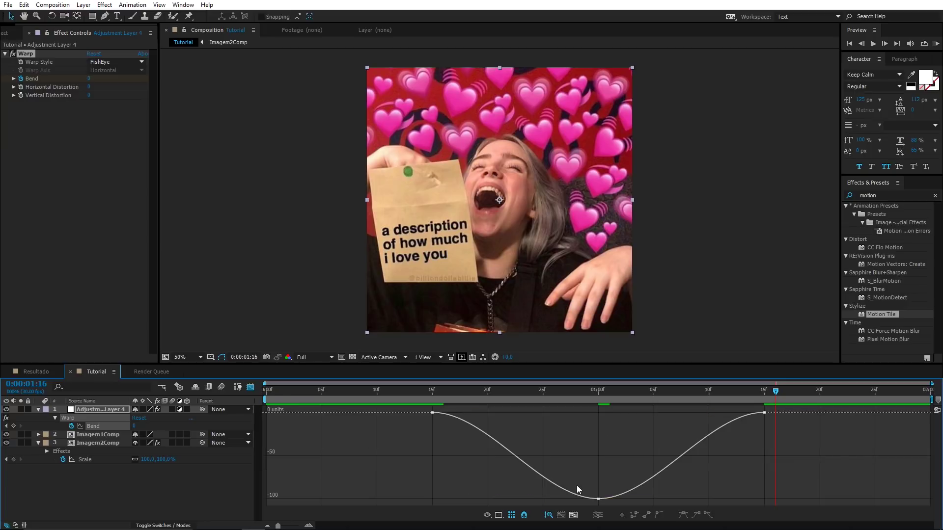
# Step: Drag the middle keyframe's bezier handles to make a sharp V at -100
pyautogui.doubleClick(598, 499)
pyautogui.moveTo(543, 499); pyautogui.dragTo(595, 455)
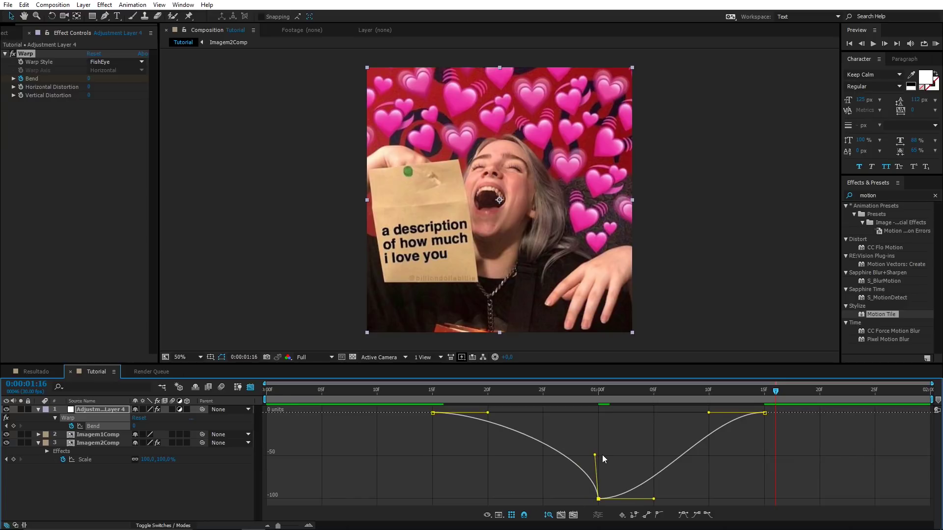
pyautogui.moveTo(653, 498); pyautogui.dragTo(595, 457)
# Step: Make Imagem2Comp's Scale curve shoot up right after 1:00, then preview the transition
pyautogui.click(251, 388)
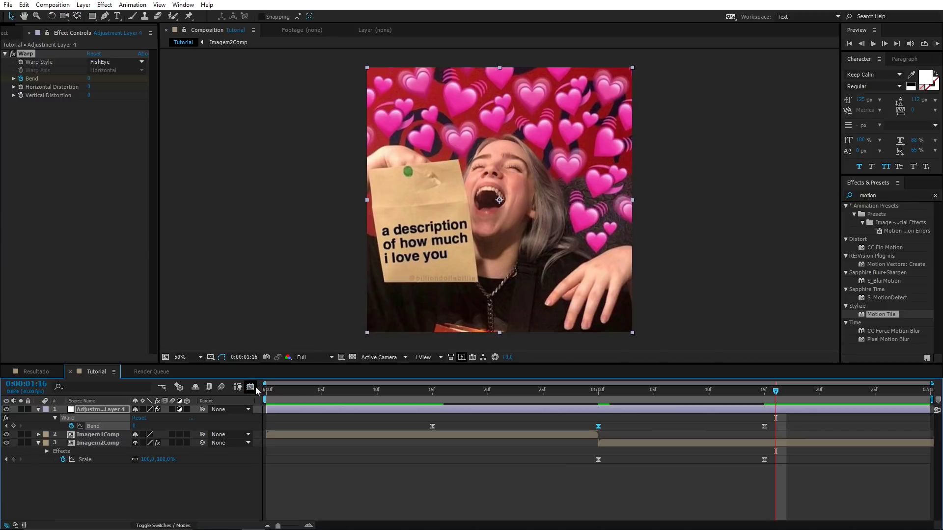
pyautogui.click(88, 460)
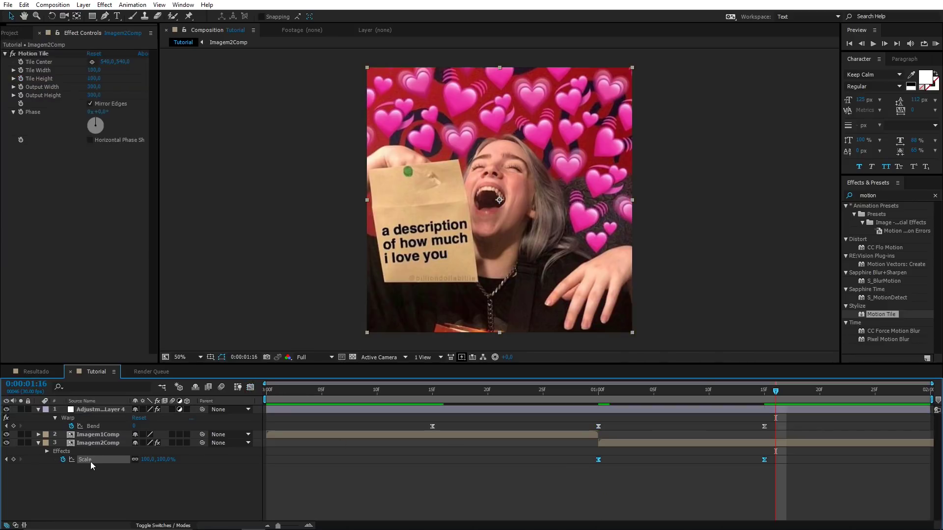
pyautogui.click(250, 388)
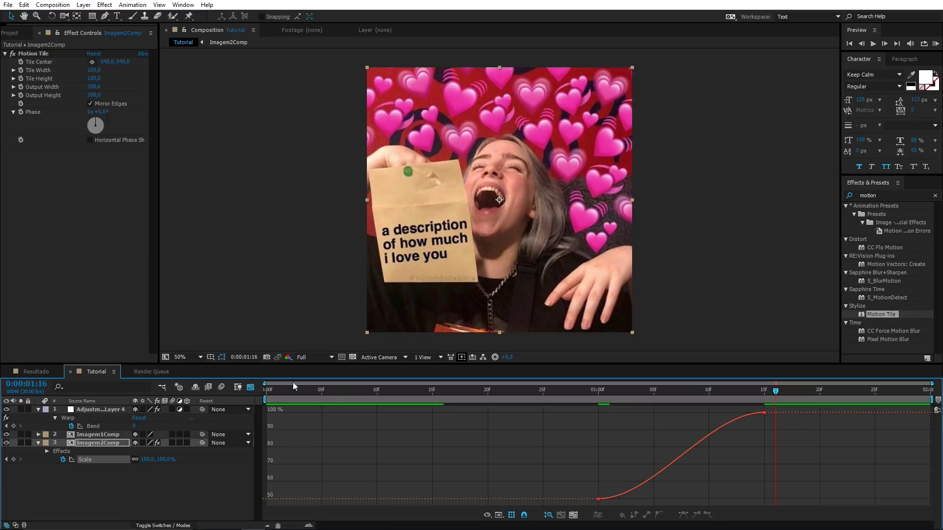
pyautogui.click(599, 500)
pyautogui.moveTo(653, 500); pyautogui.dragTo(601, 413)
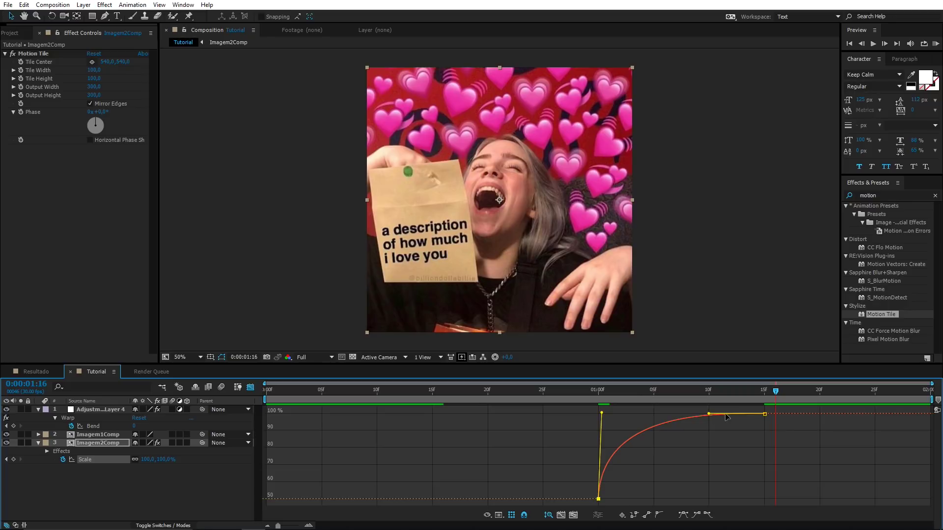
pyautogui.hotkey('shift', 'F3')
pyautogui.press('space')
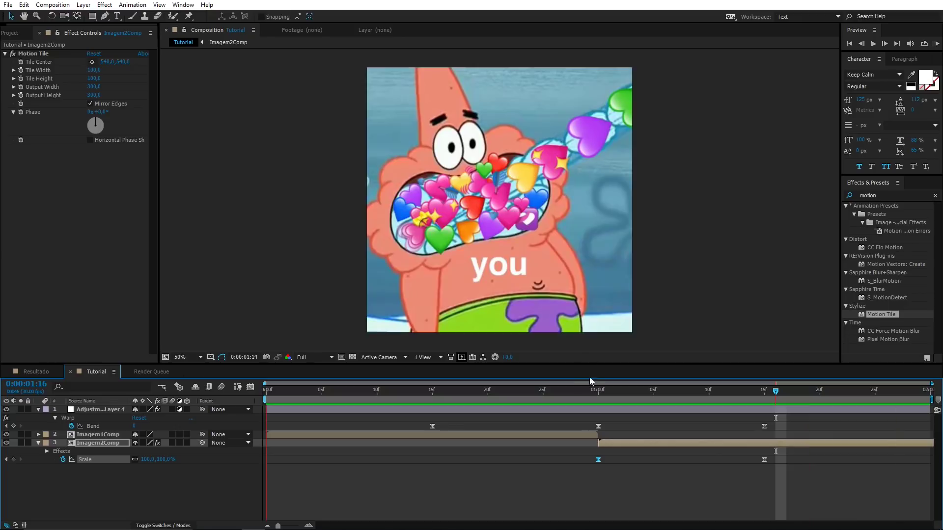
# Step: Apply the Distort > Transform effect, found by searching 'transfor', to Imagem2Comp at 1:00
pyautogui.click(597, 389)
pyautogui.click(611, 442)
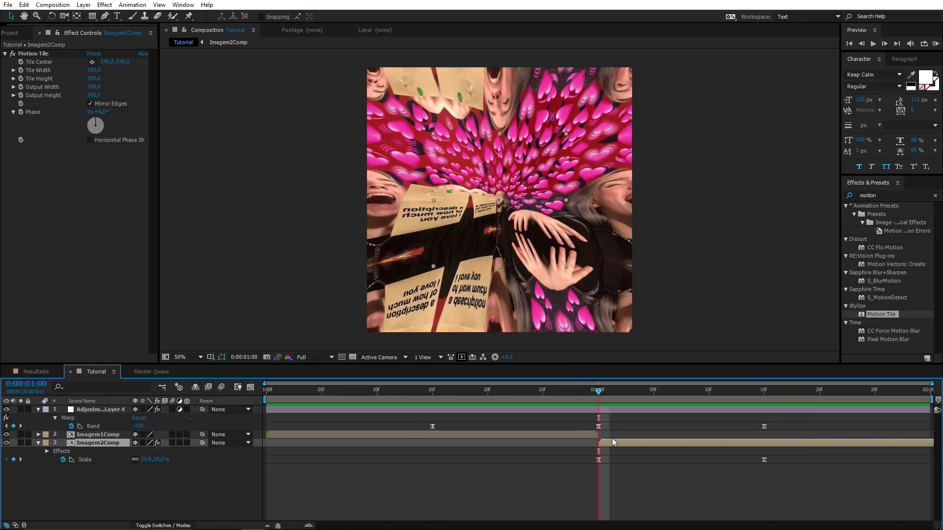
pyautogui.click(847, 199)
pyautogui.press('BackSpace')
pyautogui.click(847, 198)
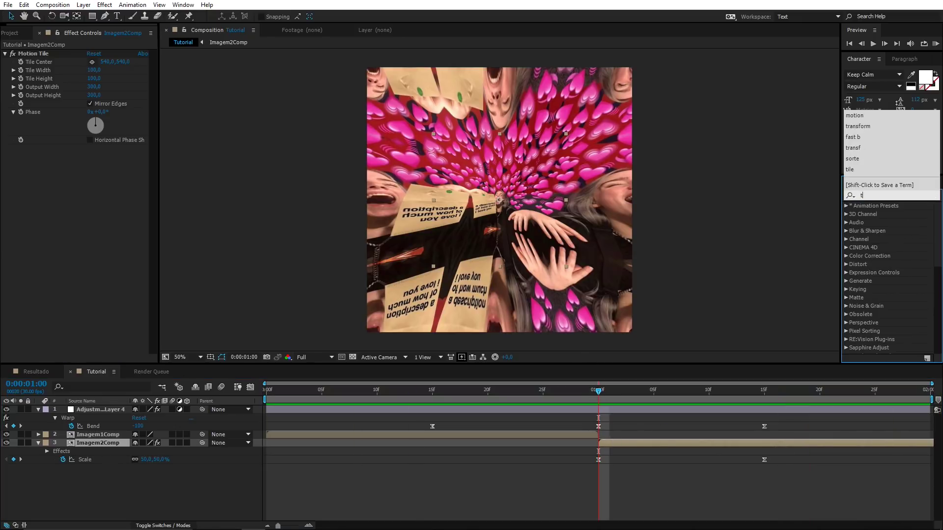
pyautogui.write('transfor')
pyautogui.click(870, 215)
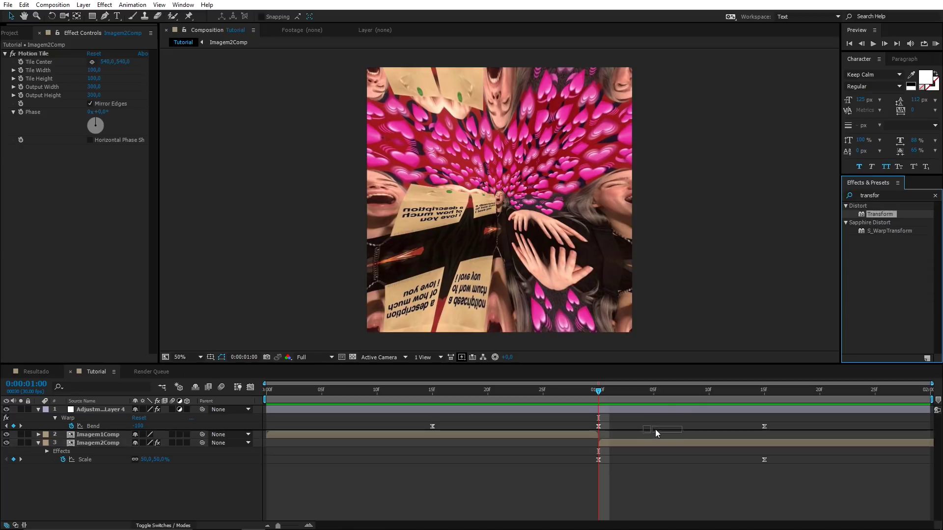
pyautogui.moveTo(870, 215); pyautogui.dragTo(651, 442)
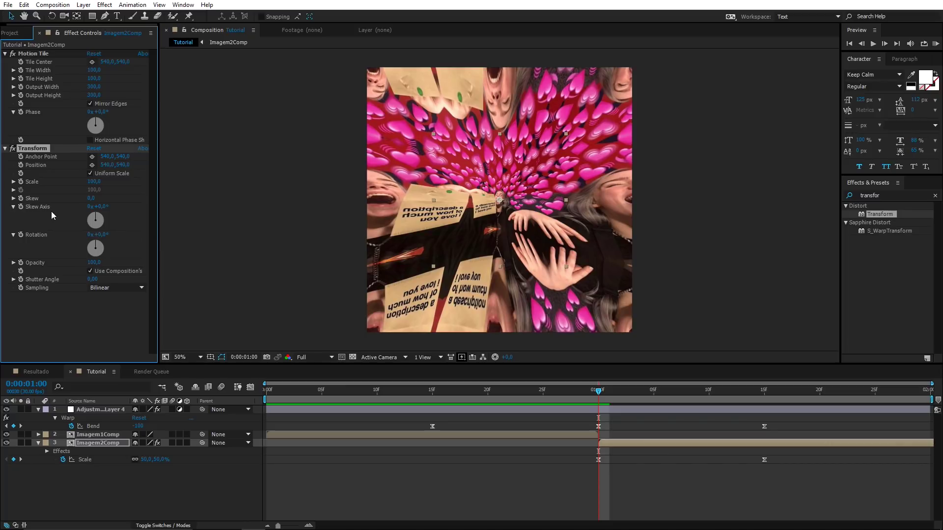
# Step: Keyframe Transform's Skew and Skew Axis at 1 second and reveal the keyframes
pyautogui.click(21, 198)
pyautogui.click(21, 206)
pyautogui.press('u')
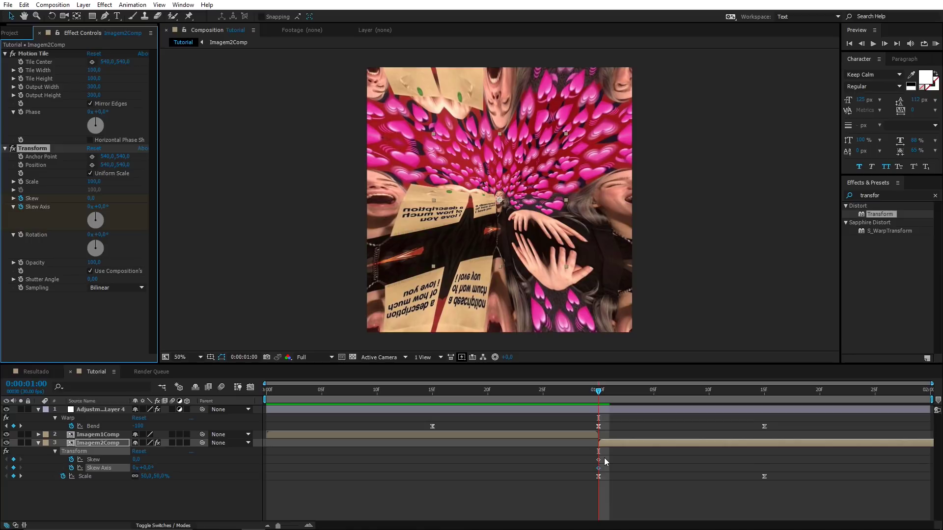
# Step: Add Skew keyframes at 0:00:01:10 and 0:00:01:29, plus a Skew Axis keyframe at 0:00:01:29
pyautogui.press('space')
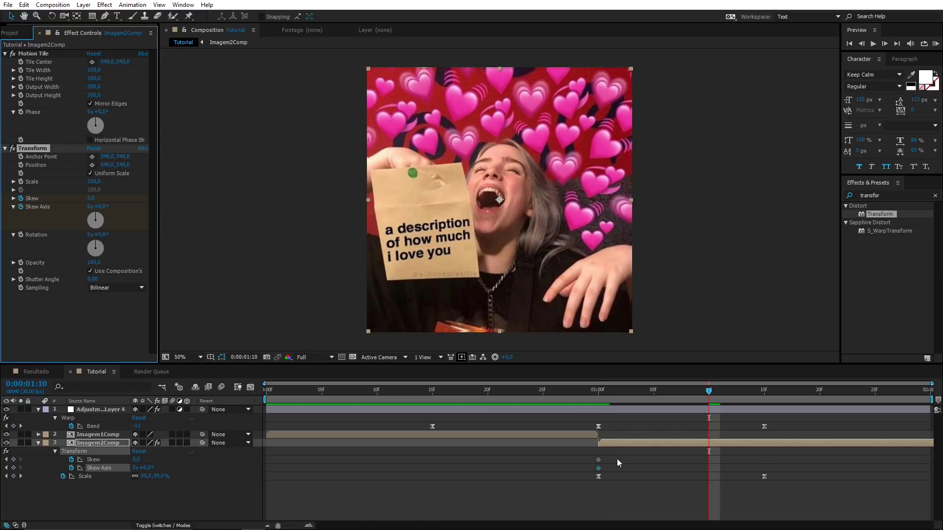
pyautogui.click(13, 460)
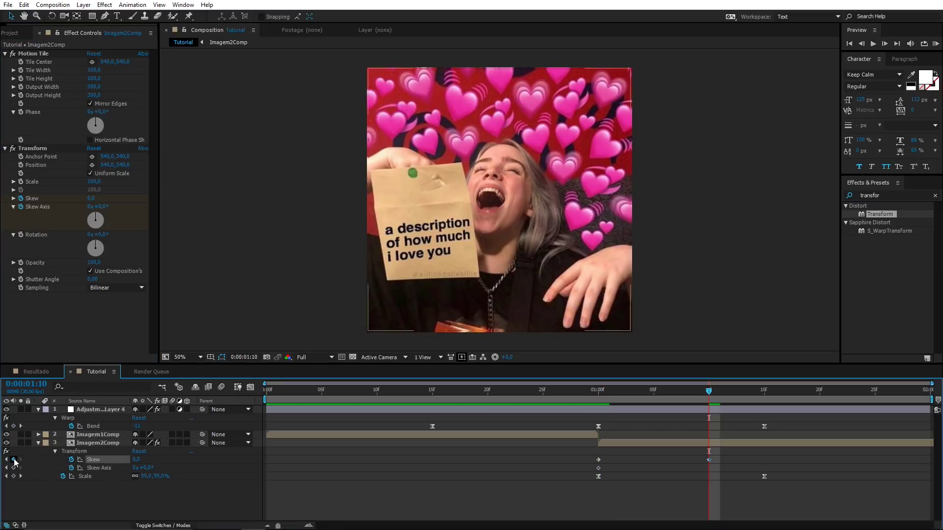
pyautogui.moveTo(711, 396); pyautogui.dragTo(918, 393)
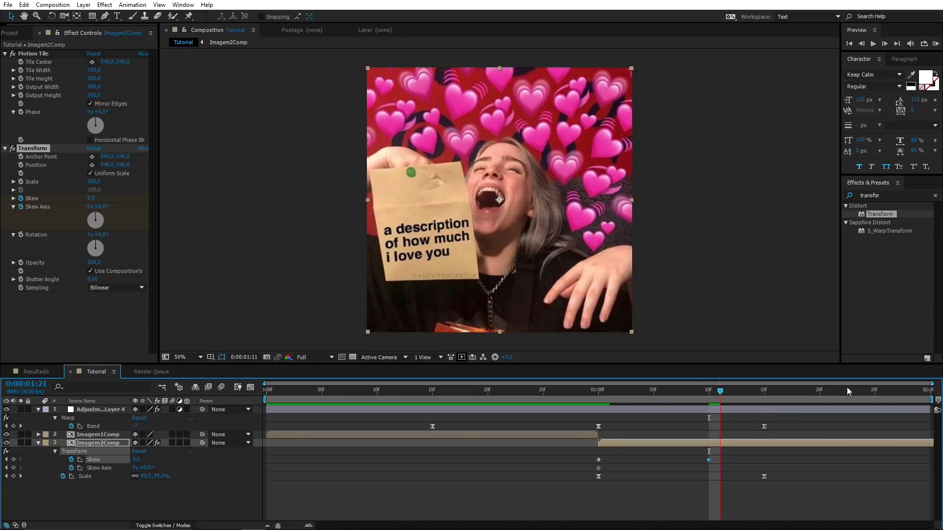
pyautogui.click(13, 459)
pyautogui.click(13, 467)
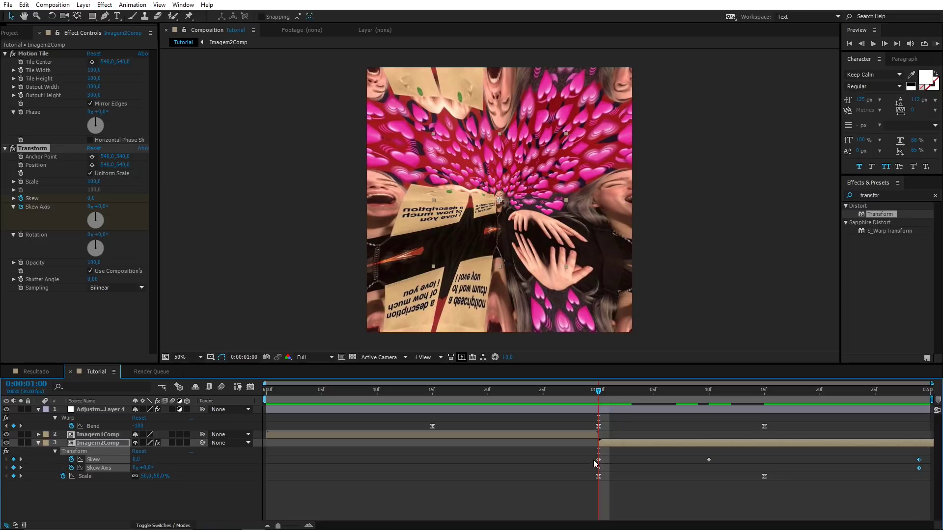
# Step: At 0:00:01:00 set Skew to -50 and Skew Axis to -270°
pyautogui.click(180, 490)
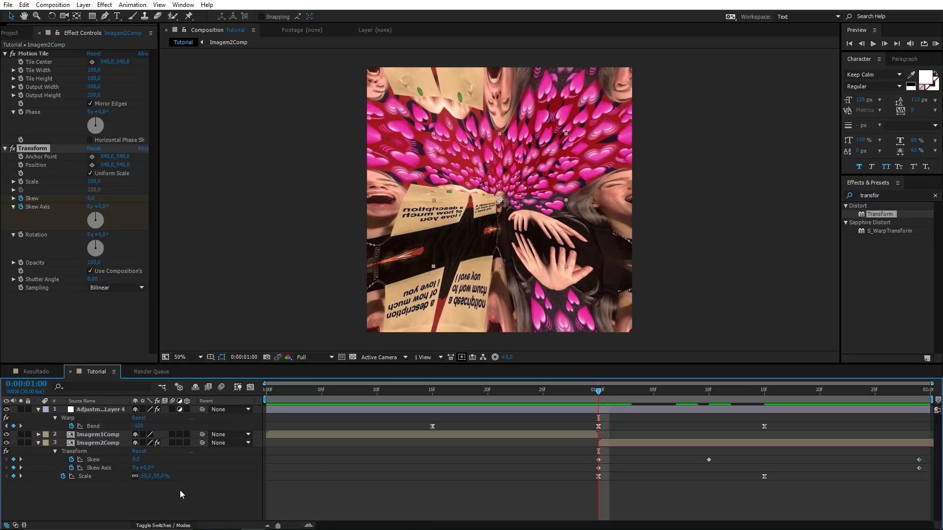
pyautogui.write('-50')
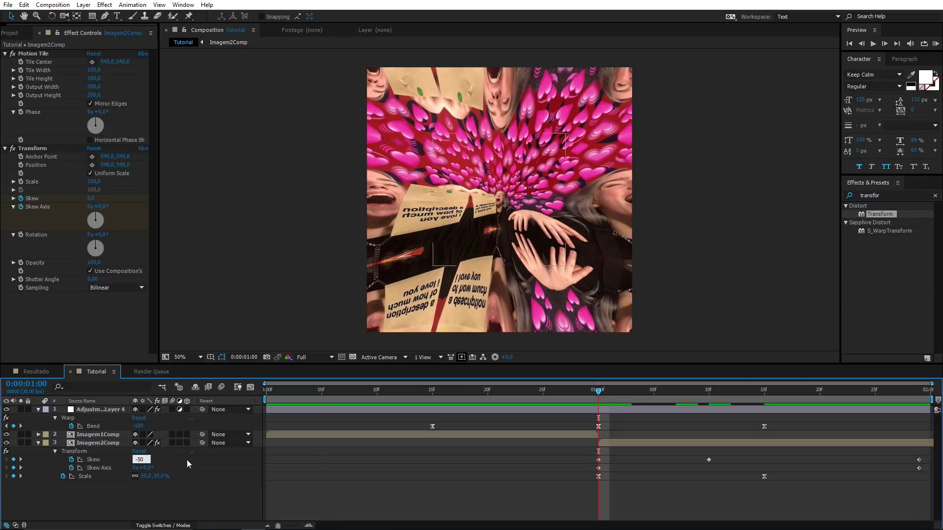
pyautogui.press('Return')
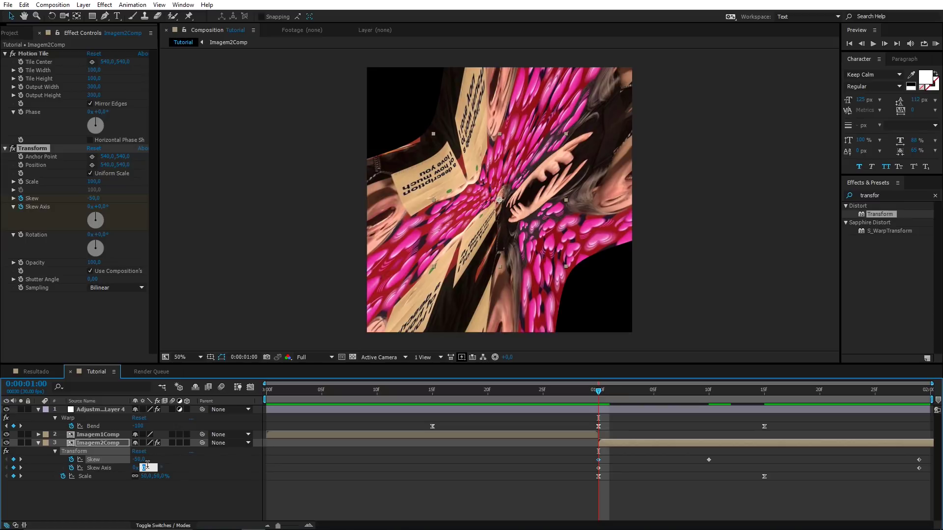
pyautogui.write('-270')
pyautogui.press('Return')
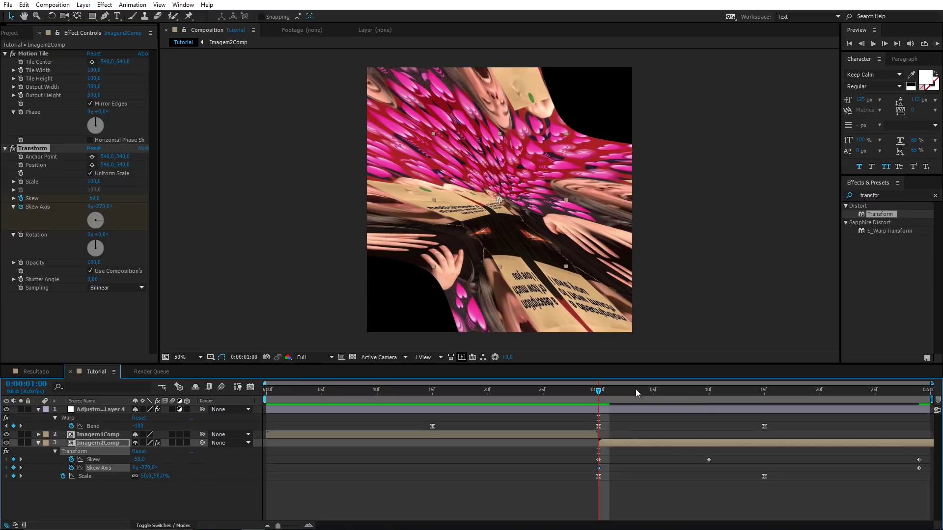
# Step: Restore Skew to 0 at 0:00:01:10, then preview the skew animation around 0:00:01:04
pyautogui.moveTo(699, 390); pyautogui.dragTo(708, 392)
pyautogui.click(708, 460)
pyautogui.press('Delete')
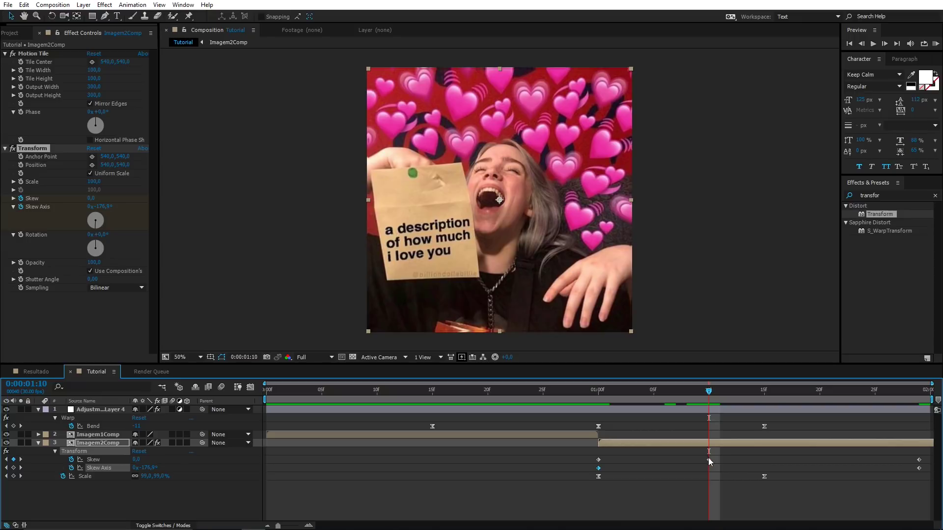
pyautogui.moveTo(709, 460)
pyautogui.press('Return')
pyautogui.press('space')
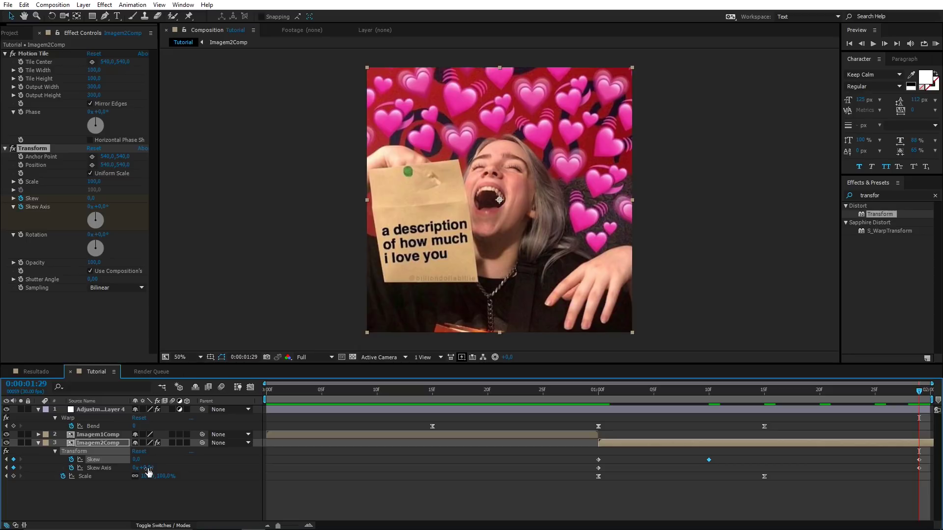
pyautogui.moveTo(671, 390)
pyautogui.mouseDown()
pyautogui.moveTo(642, 389)
pyautogui.moveTo(935, 427)
pyautogui.mouseUp()
pyautogui.click(526, 464)
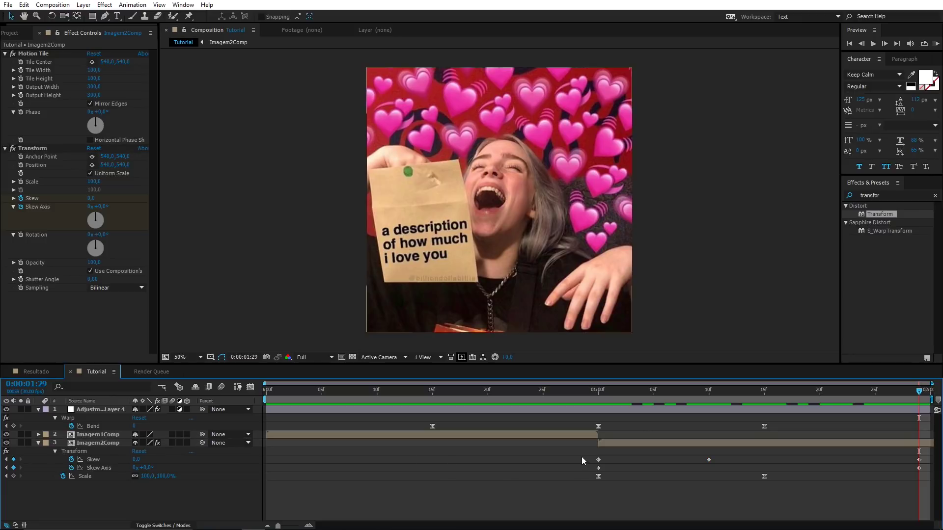
# Step: Easy Ease the Skew keyframes and pull the first keyframe's graph handle up for a sharp ease-out
pyautogui.moveTo(587, 457); pyautogui.dragTo(925, 463)
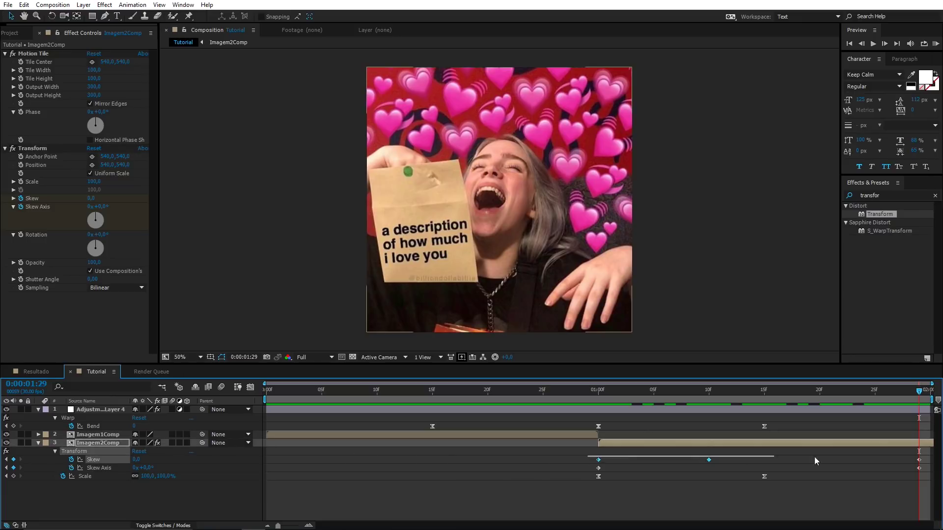
pyautogui.rightClick(918, 459)
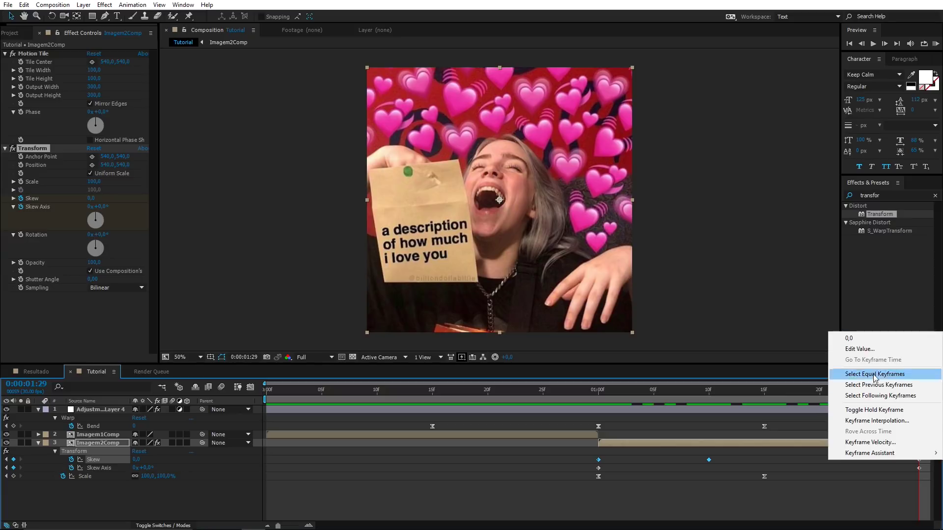
pyautogui.press('F9')
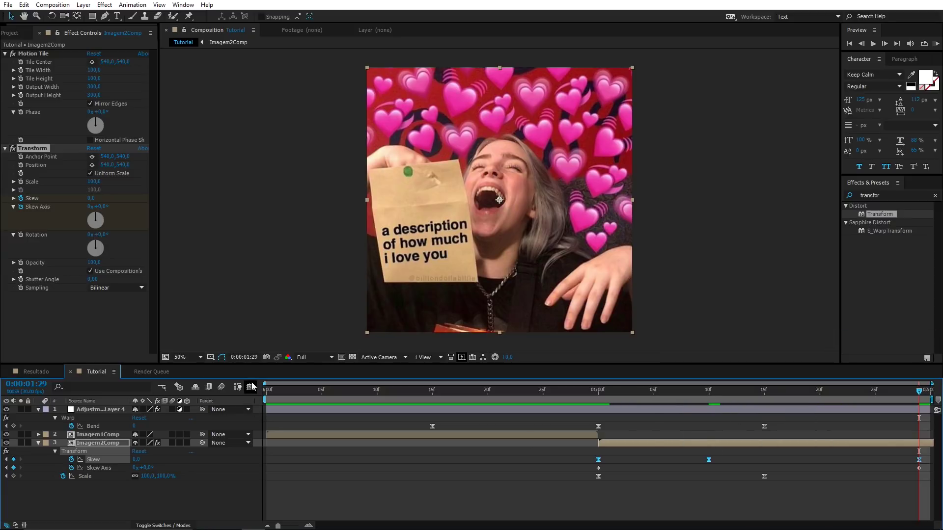
pyautogui.click(251, 386)
pyautogui.click(599, 499)
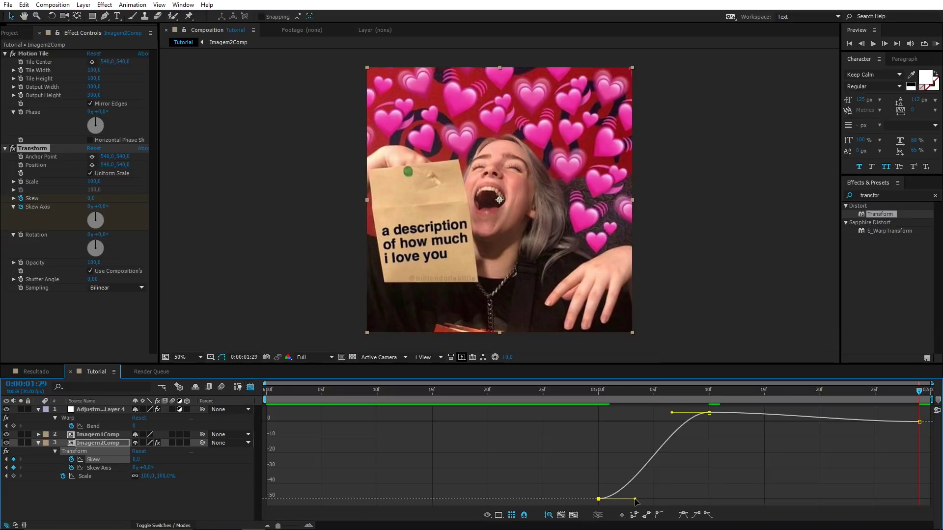
pyautogui.moveTo(634, 500); pyautogui.dragTo(592, 421)
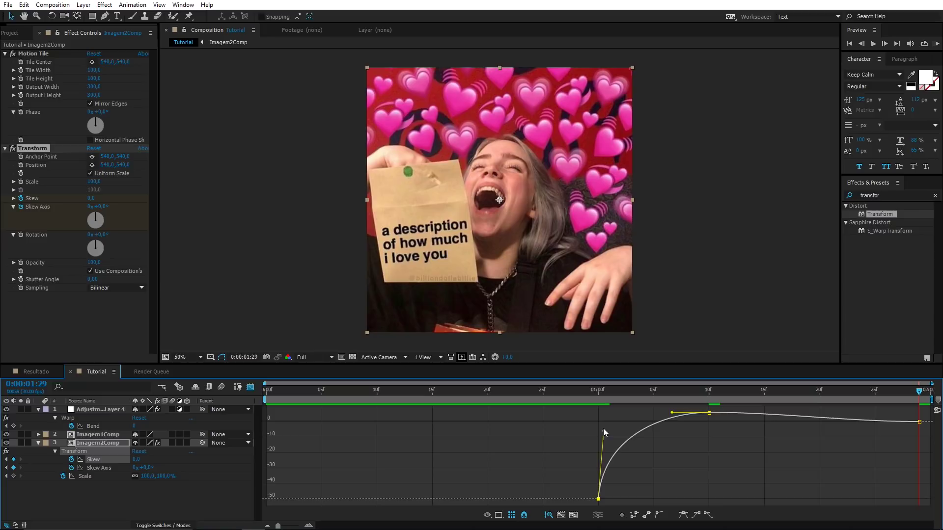
pyautogui.click(251, 387)
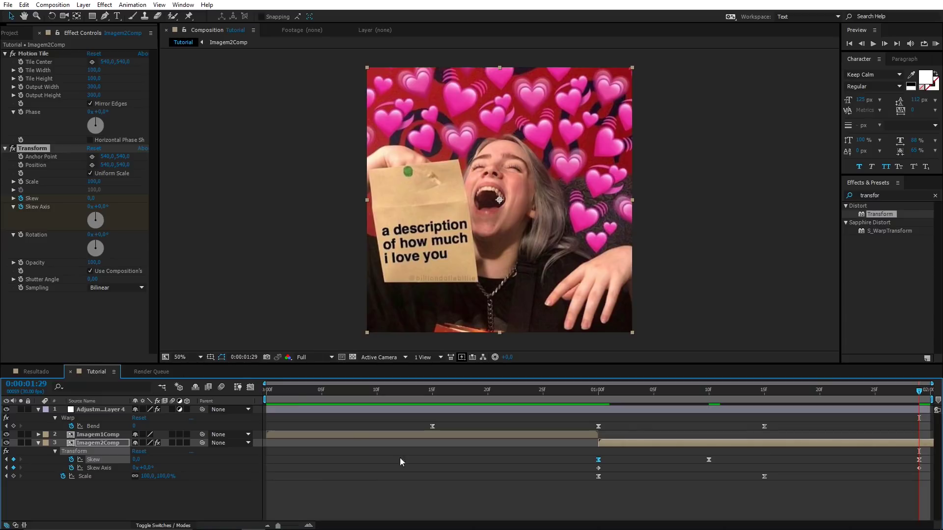
# Step: Enable motion blur for the composition, the adjustment layer, Imagem1Comp and Imagem2Comp
pyautogui.click(221, 387)
pyautogui.click(172, 409)
pyautogui.click(171, 435)
pyautogui.click(172, 443)
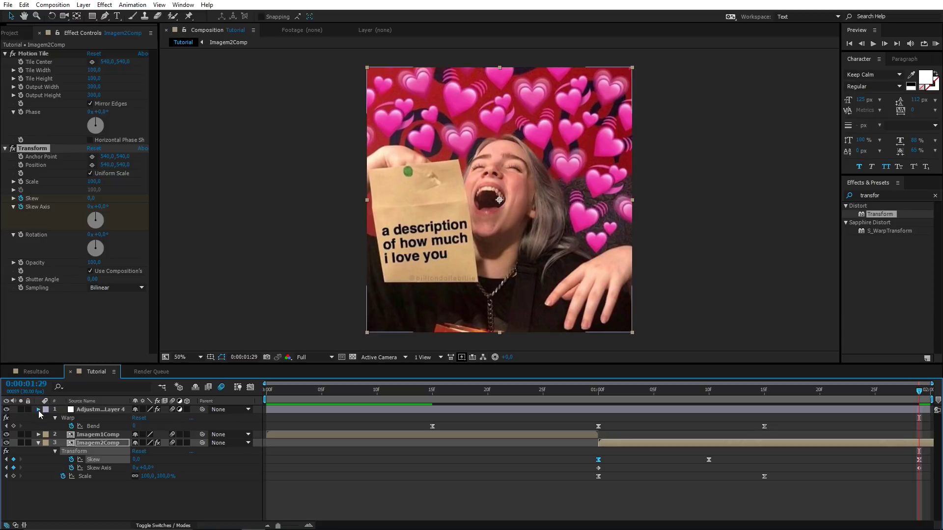
# Step: Collapse the layers, preview, and set the work area from 0:00:00:05 to about 0:00:01:25
pyautogui.click(39, 409)
pyautogui.click(38, 426)
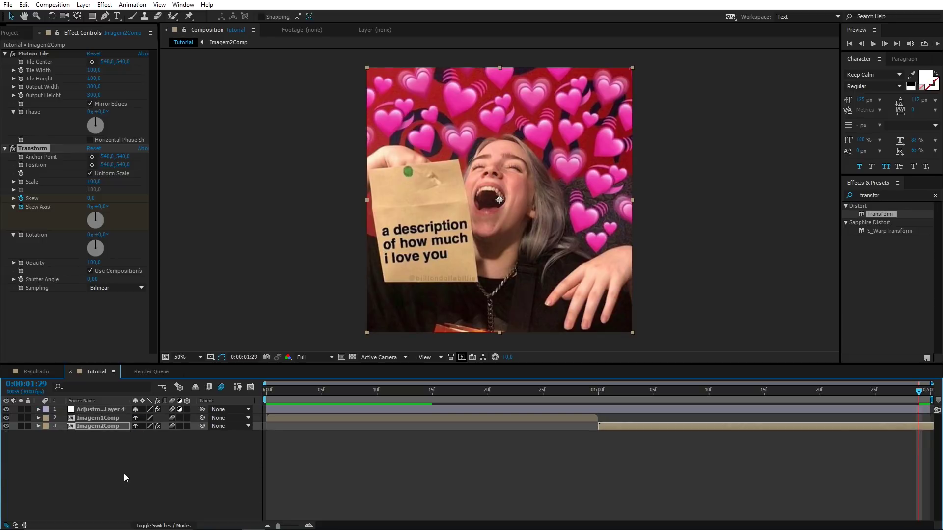
pyautogui.press('space')
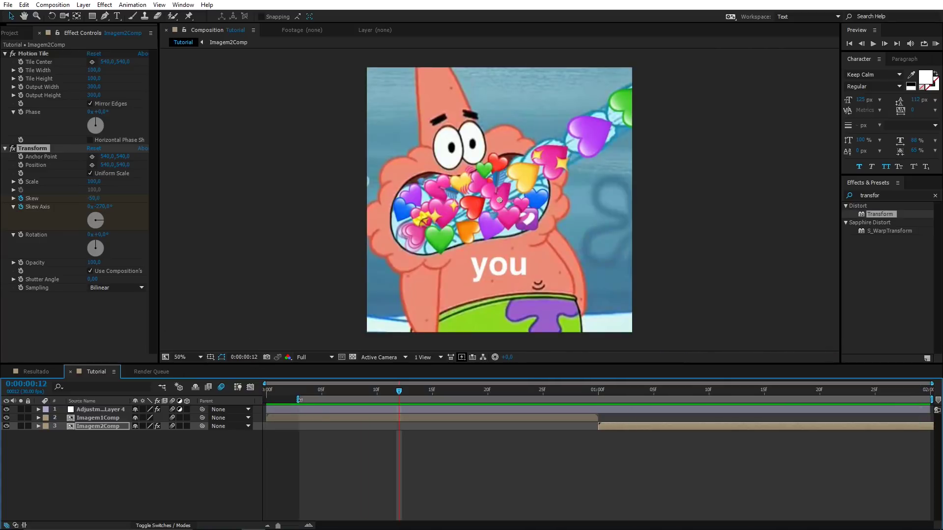
pyautogui.moveTo(266, 399); pyautogui.dragTo(320, 399)
pyautogui.moveTo(930, 399); pyautogui.dragTo(875, 398)
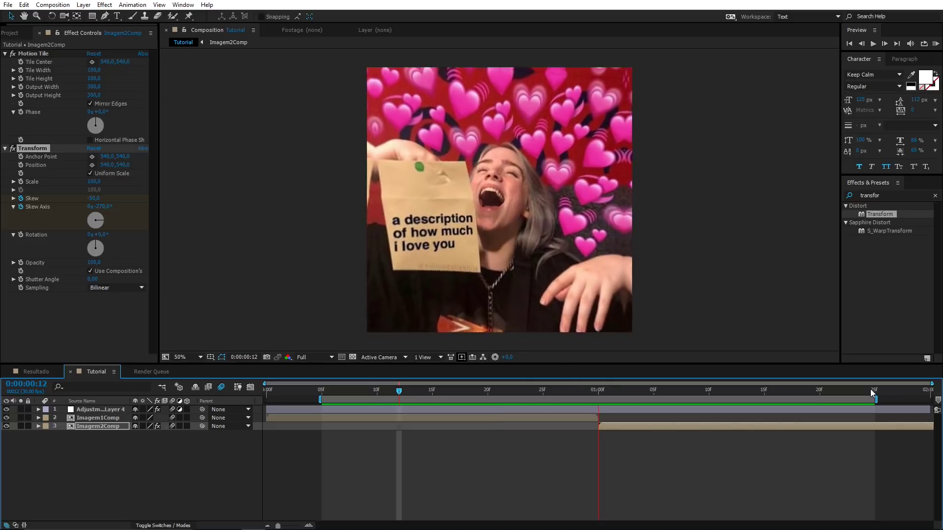
pyautogui.click(325, 389)
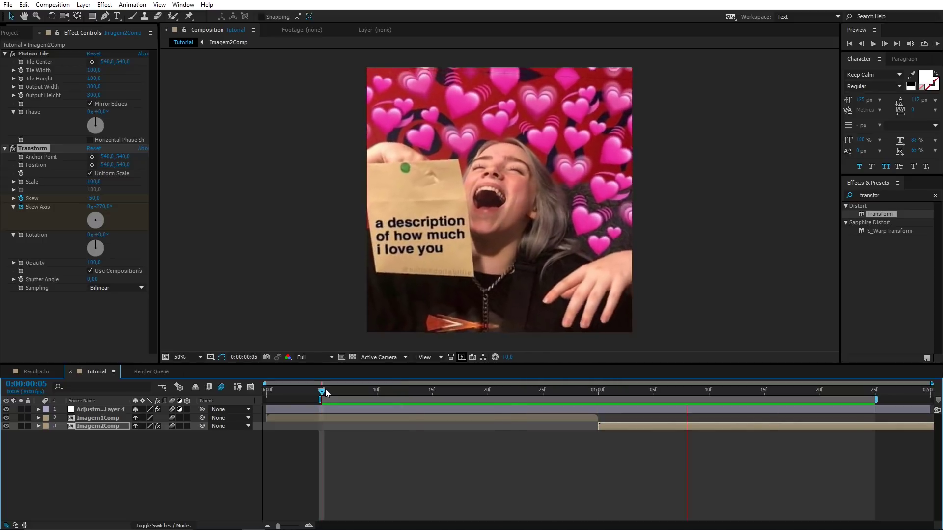